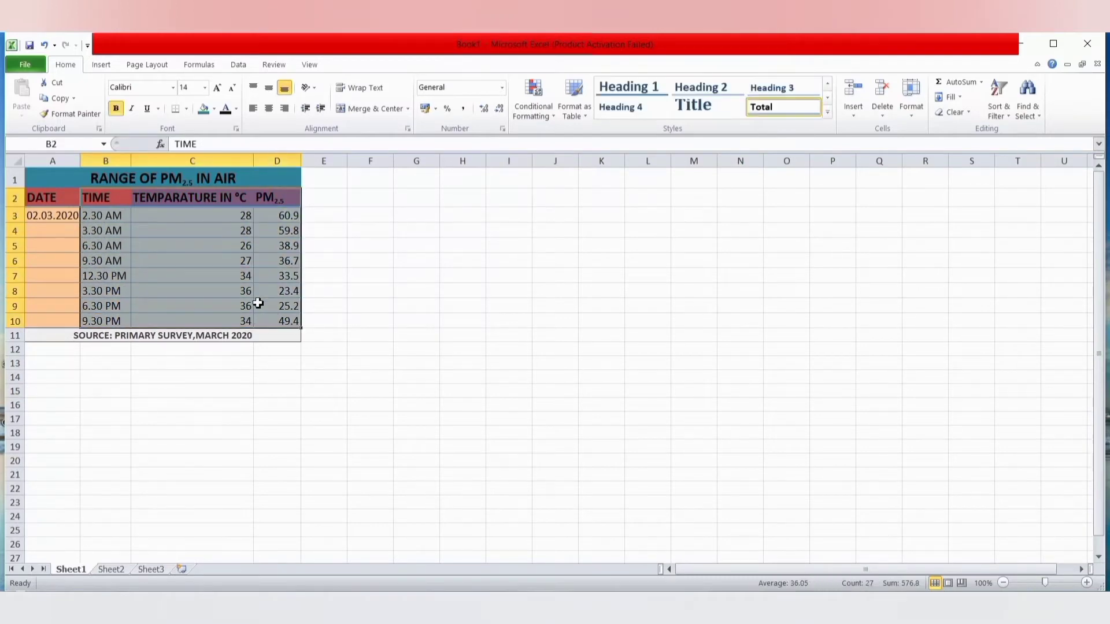
Insert a 2-D clustered column chart from the selected time, temperature and PM2.5 data in B2:D10.
{"action": "left_click", "coordinate": [111, 68]}
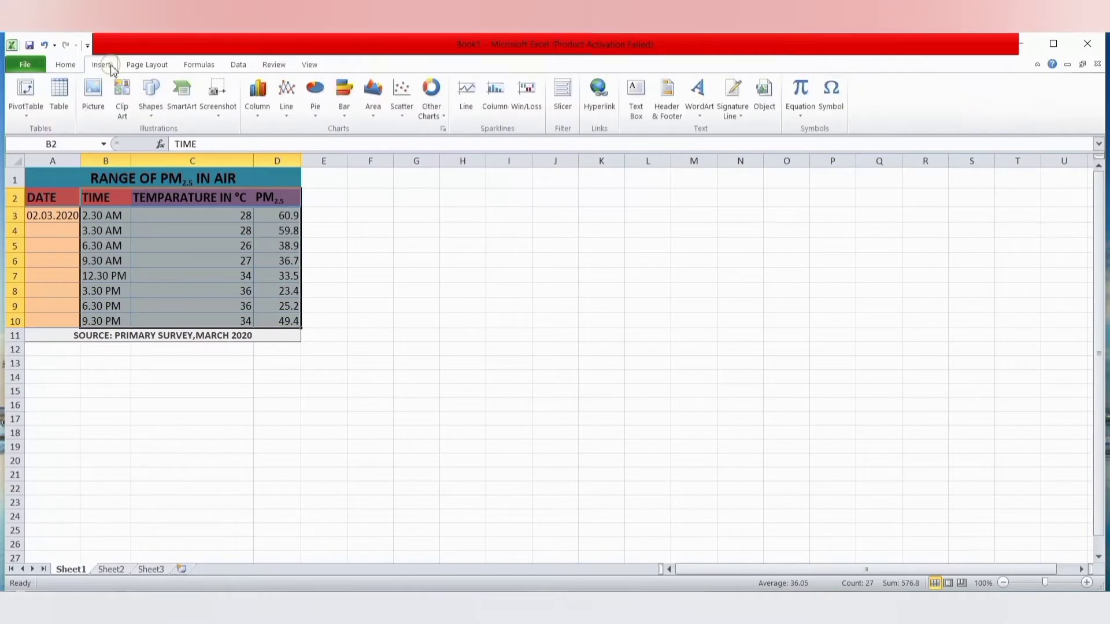
{"action": "left_click", "coordinate": [259, 107]}
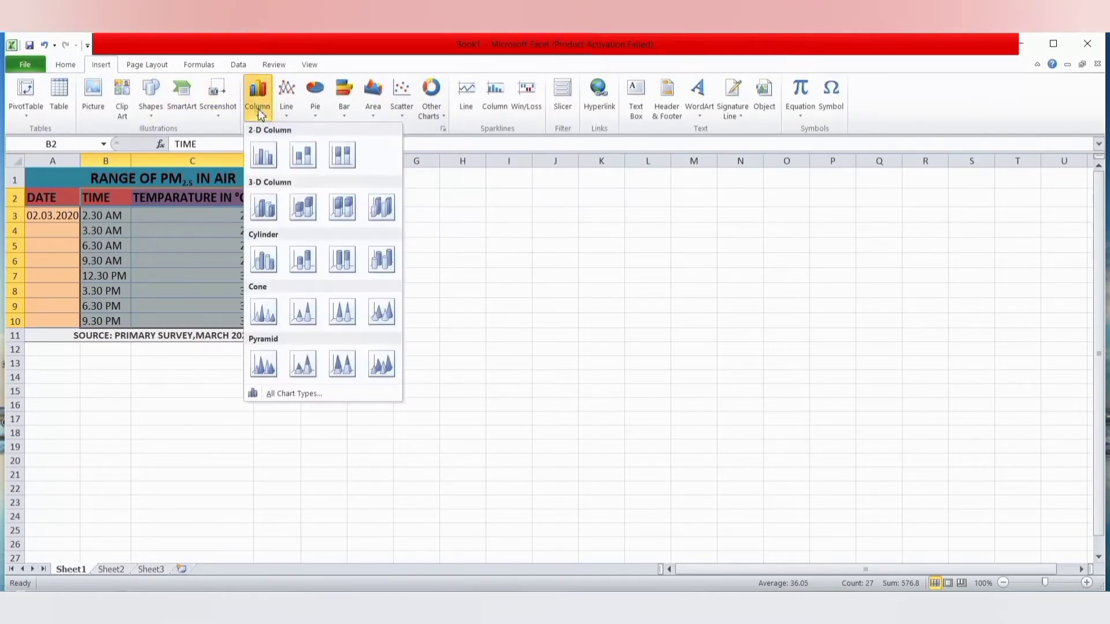
{"action": "left_click", "coordinate": [264, 155]}
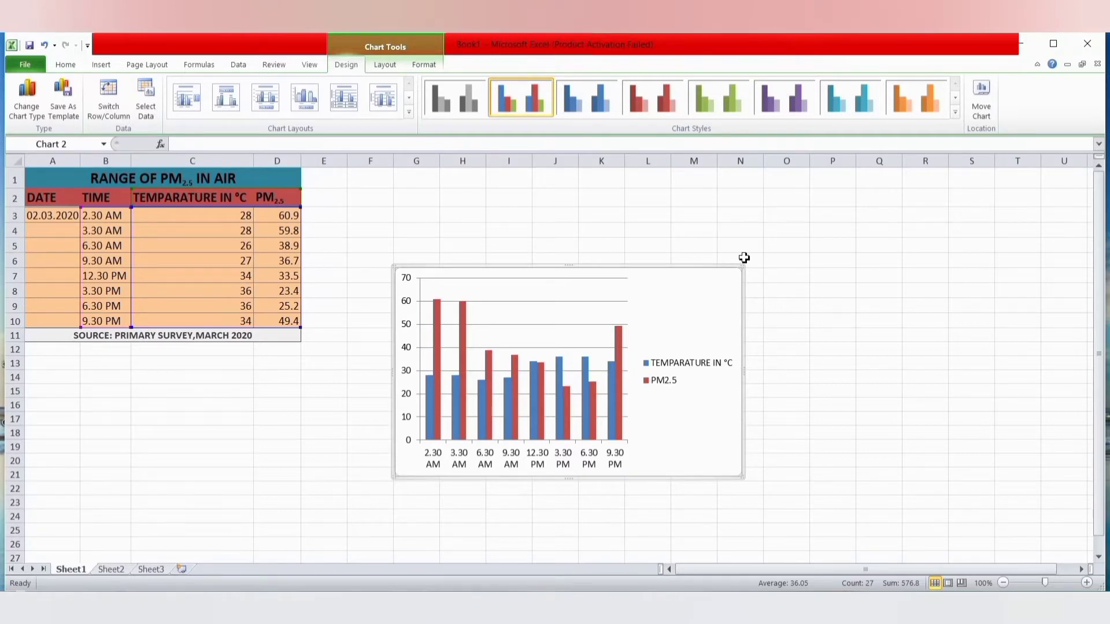
Change the chart type of the temperature series to Line with Markers, leaving PM2.5 as columns.
{"action": "left_click", "coordinate": [612, 381]}
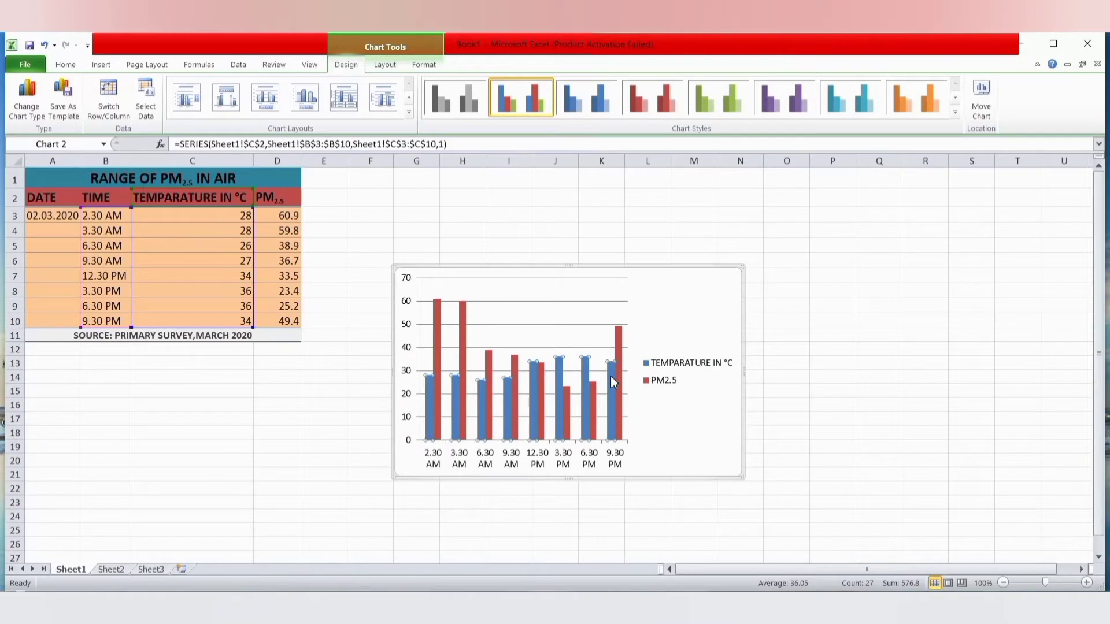
{"action": "right_click", "coordinate": [614, 382]}
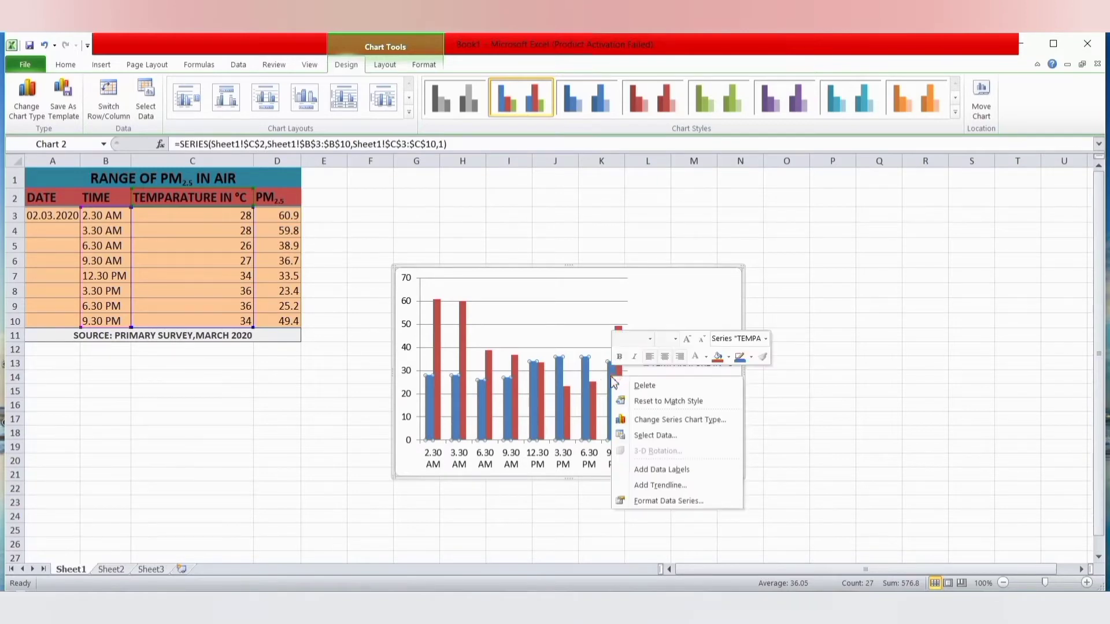
{"action": "left_click", "coordinate": [656, 418]}
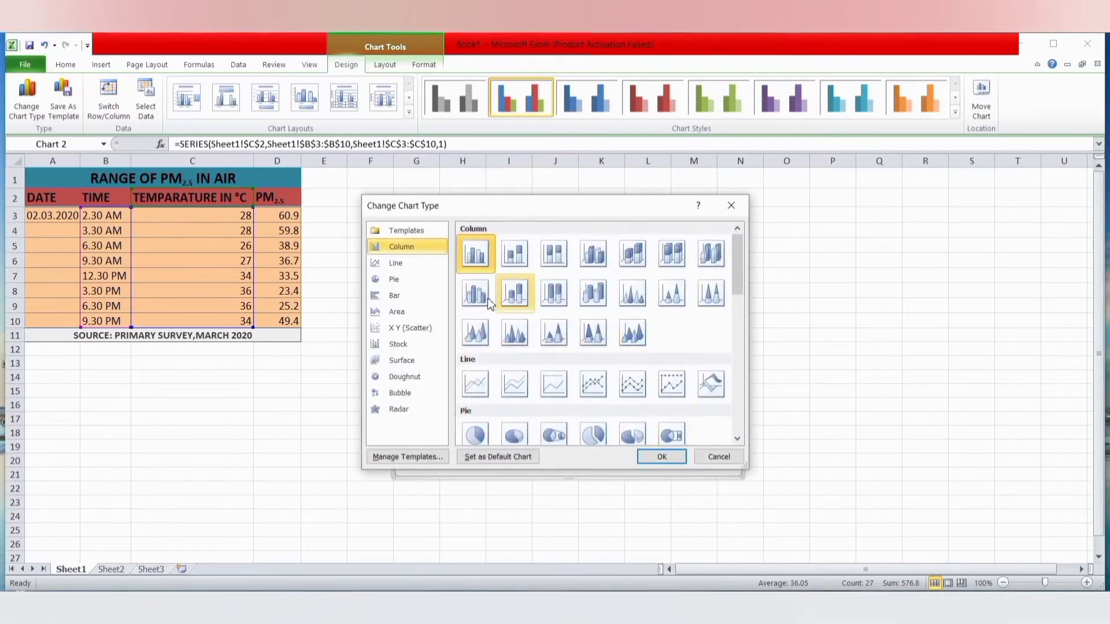
{"action": "left_click", "coordinate": [414, 267]}
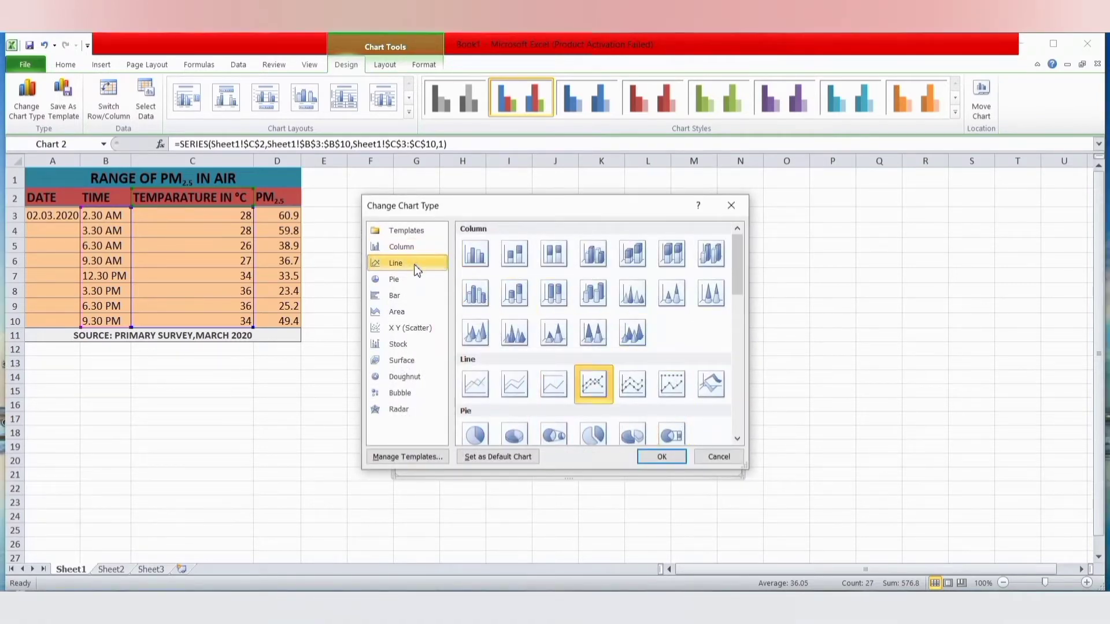
{"action": "left_click", "coordinate": [665, 457]}
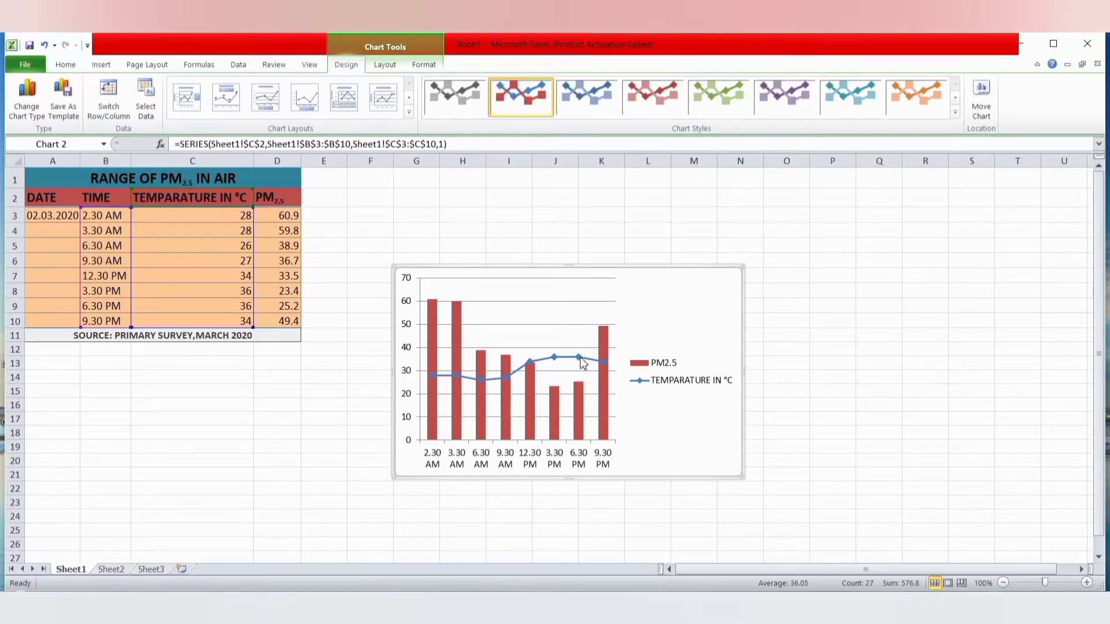
Plot the temperature line on the secondary axis and delete the chart's horizontal gridlines.
{"action": "mouse_move", "coordinate": [583, 363]}
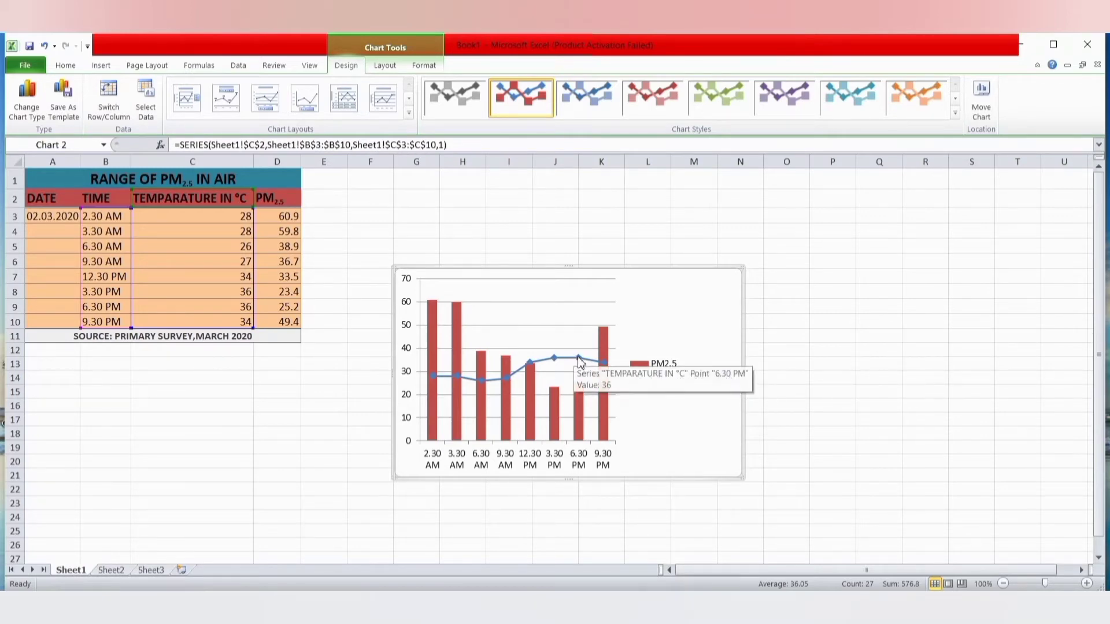
{"action": "left_click", "coordinate": [579, 358]}
{"action": "right_click", "coordinate": [579, 358]}
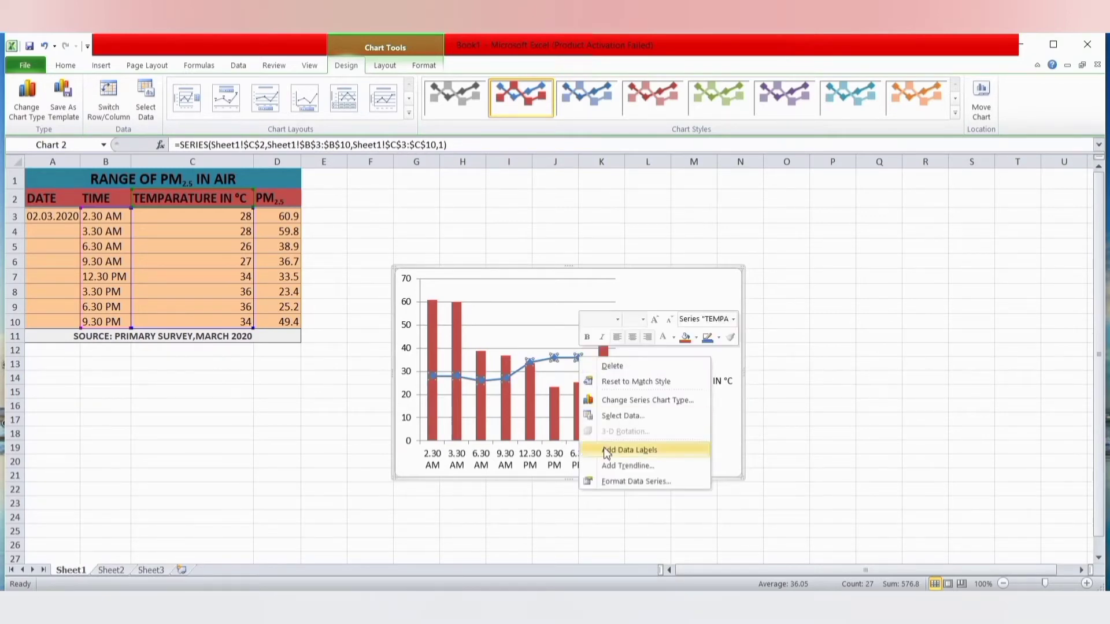
{"action": "left_click", "coordinate": [652, 481]}
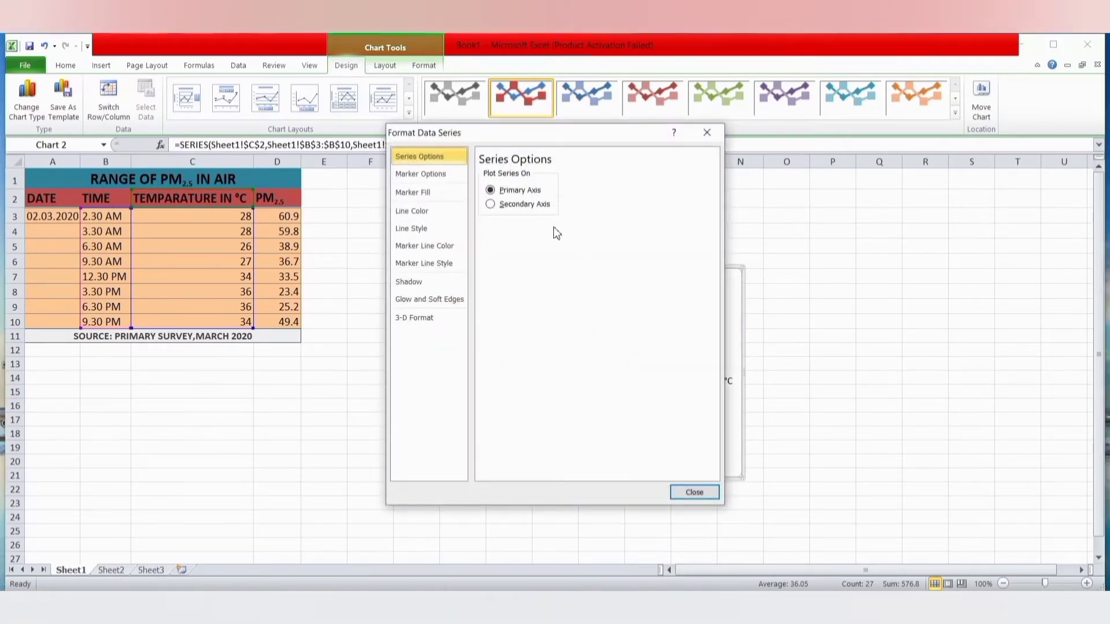
{"action": "left_click", "coordinate": [490, 204]}
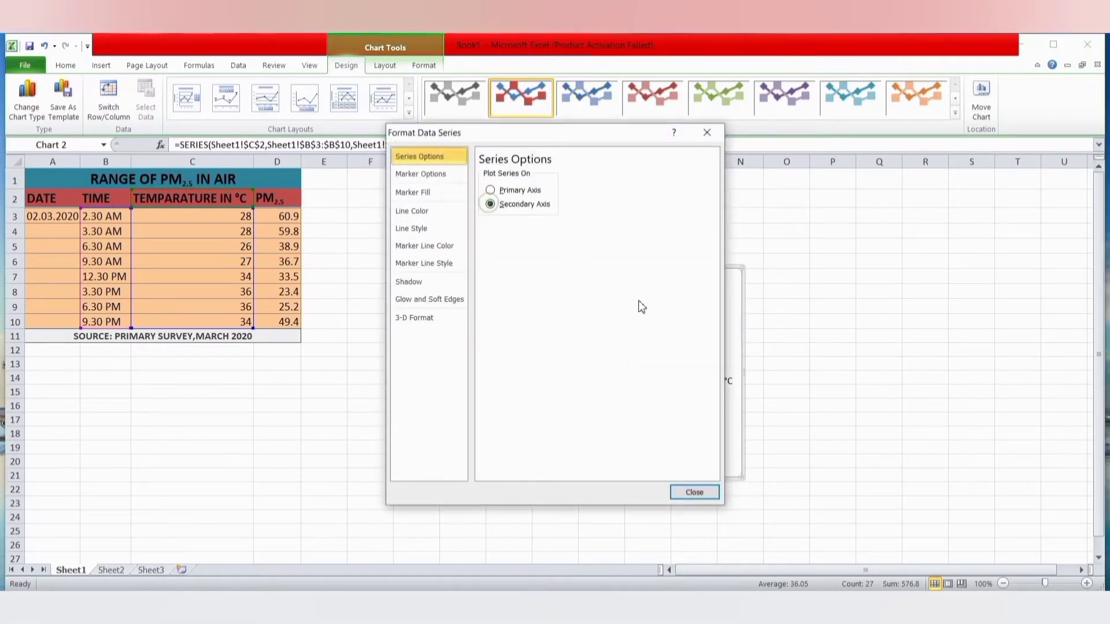
{"action": "left_click", "coordinate": [695, 493]}
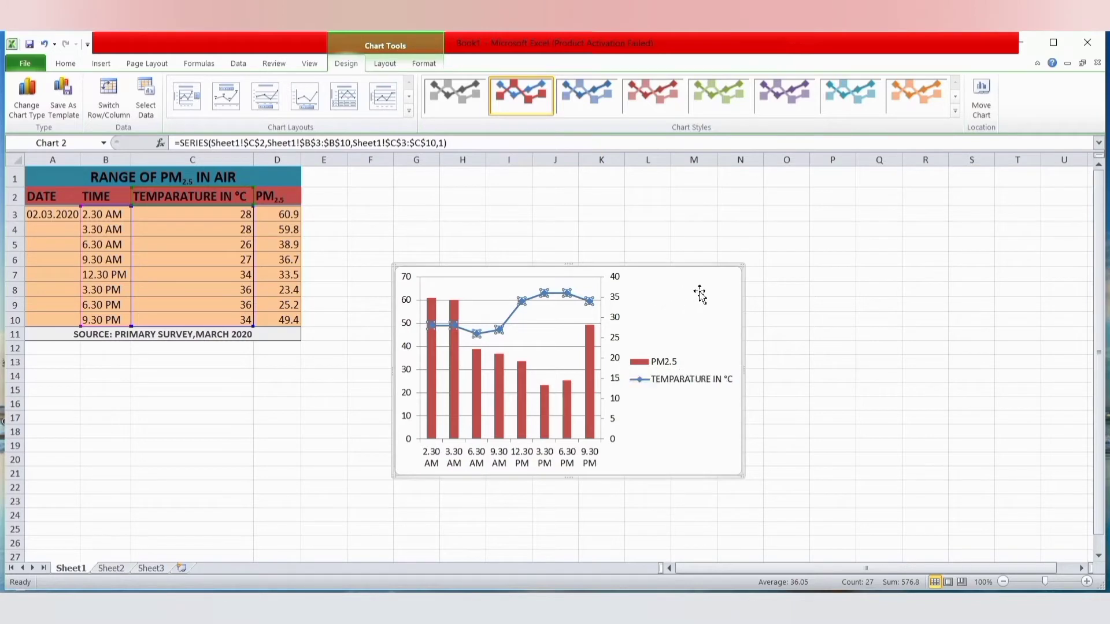
{"action": "left_click", "coordinate": [573, 331]}
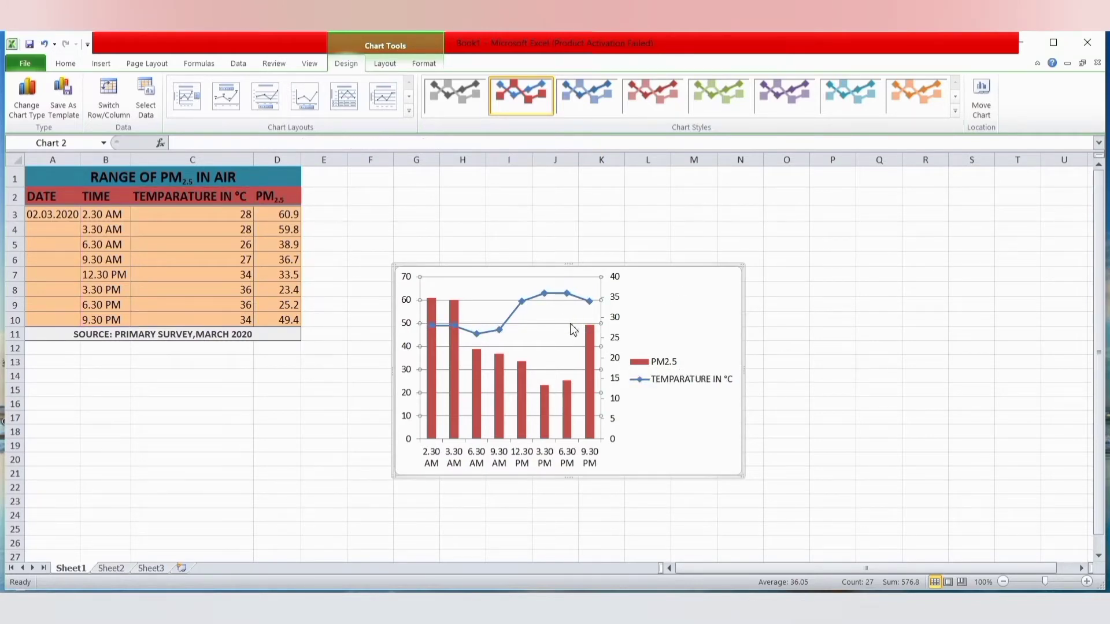
{"action": "key", "text": "Delete"}
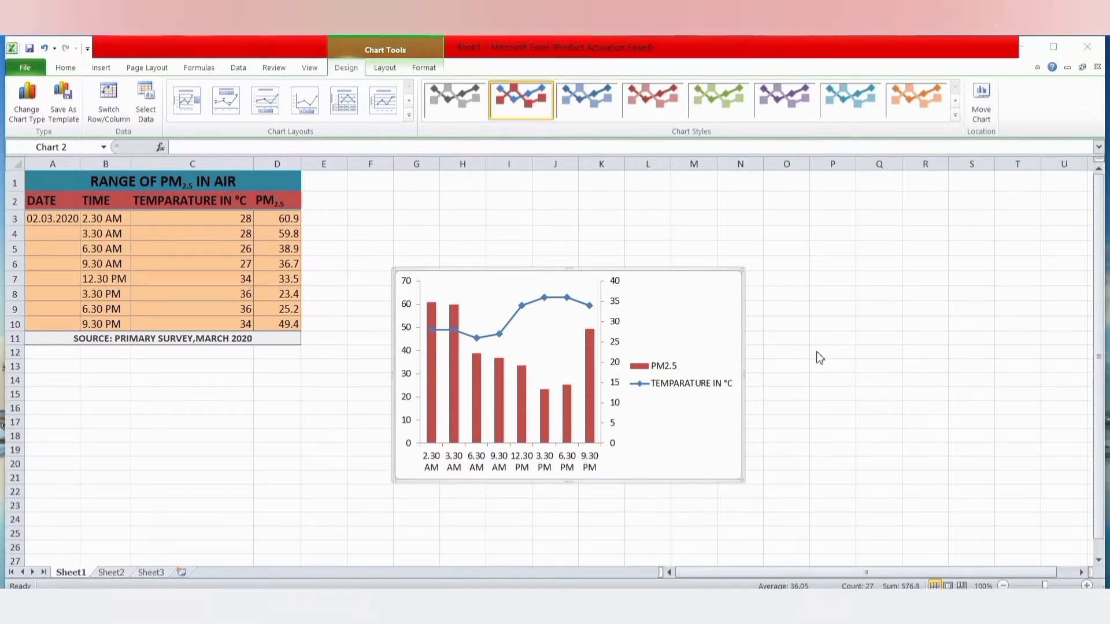
Add a rotated primary vertical axis title reading "RANGE OF PM 2.5" to the chart.
{"action": "left_click", "coordinate": [409, 332]}
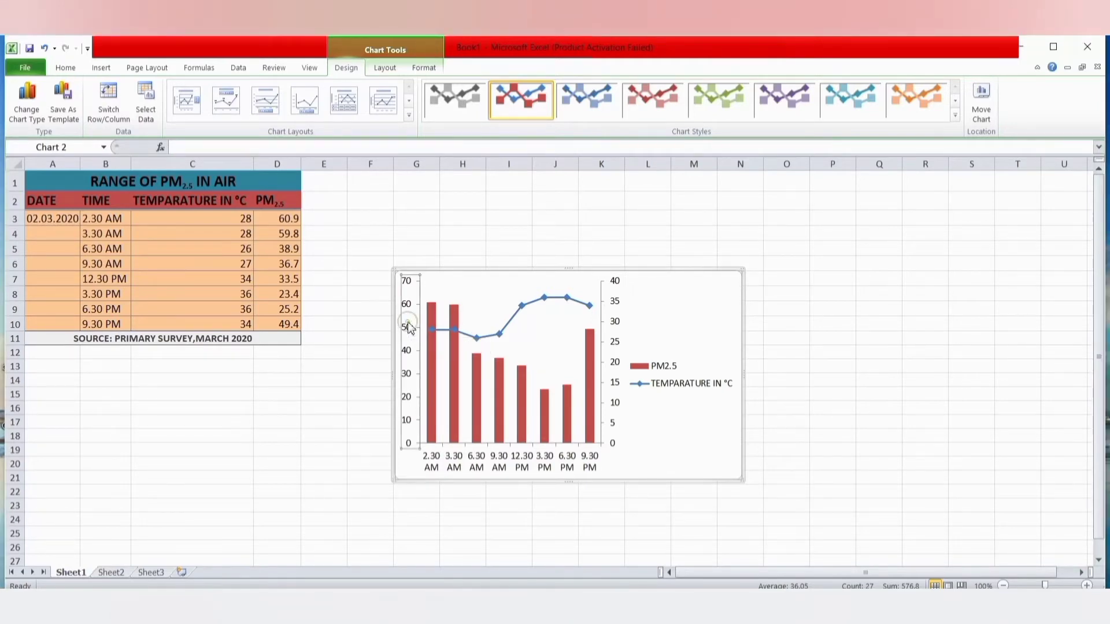
{"action": "left_click", "coordinate": [385, 68]}
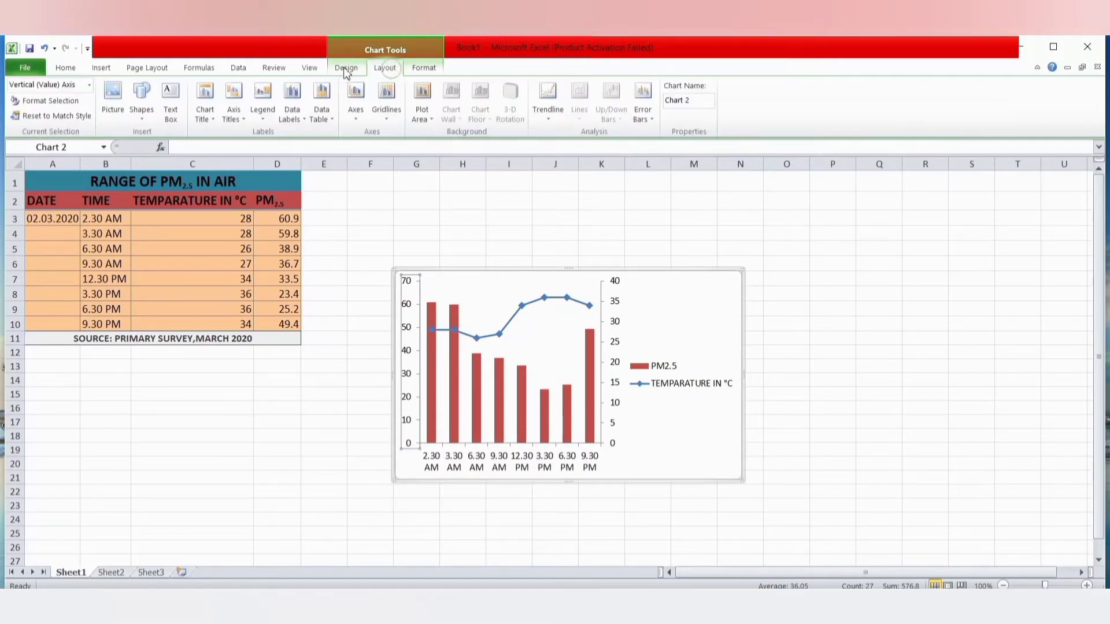
{"action": "left_click", "coordinate": [234, 116]}
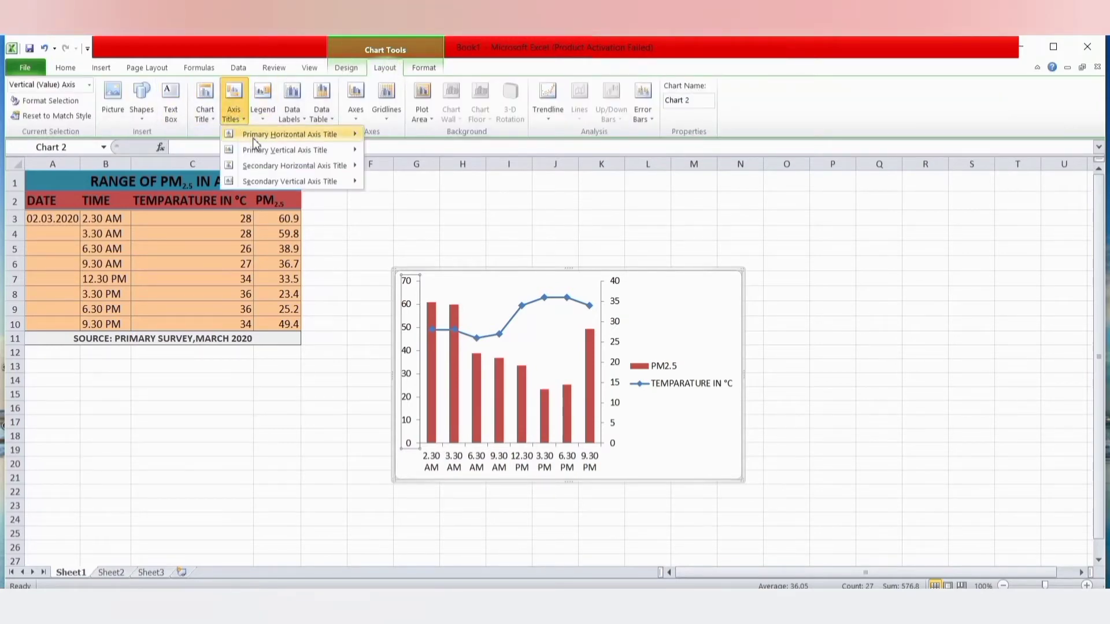
{"action": "mouse_move", "coordinate": [253, 137]}
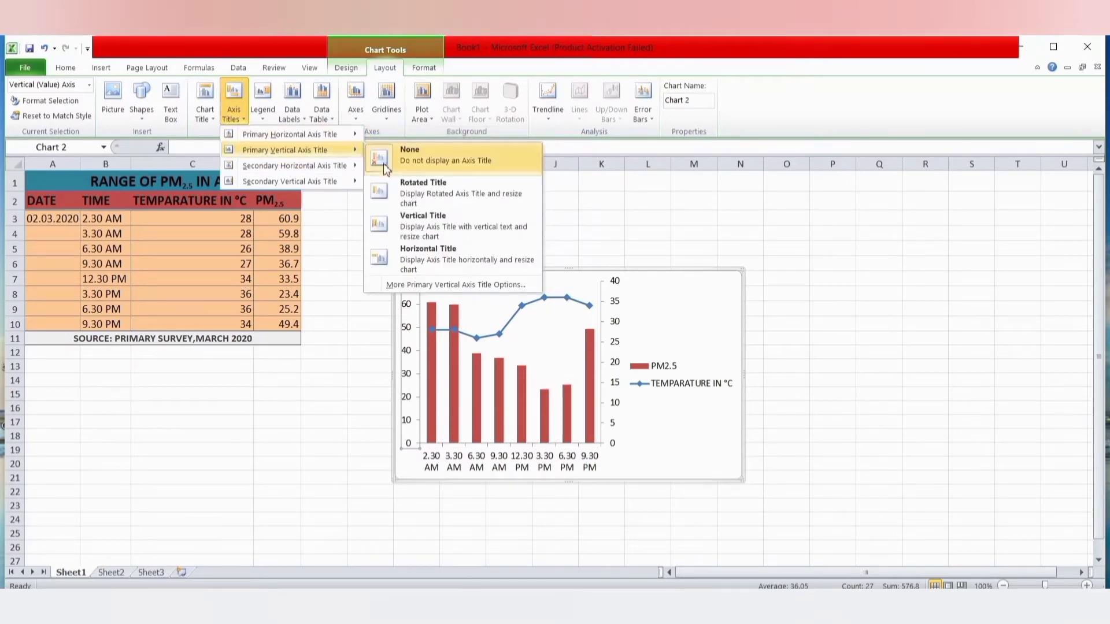
{"action": "left_click", "coordinate": [418, 195]}
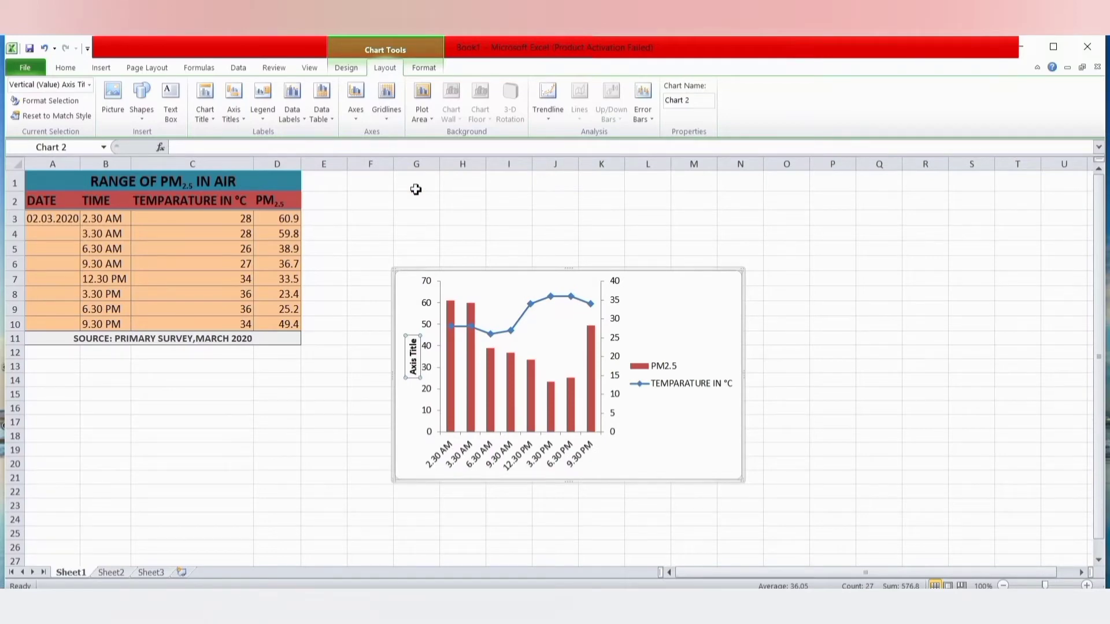
{"action": "type", "text": "RANGE OF PM 2.5"}
{"action": "key", "text": "Return"}
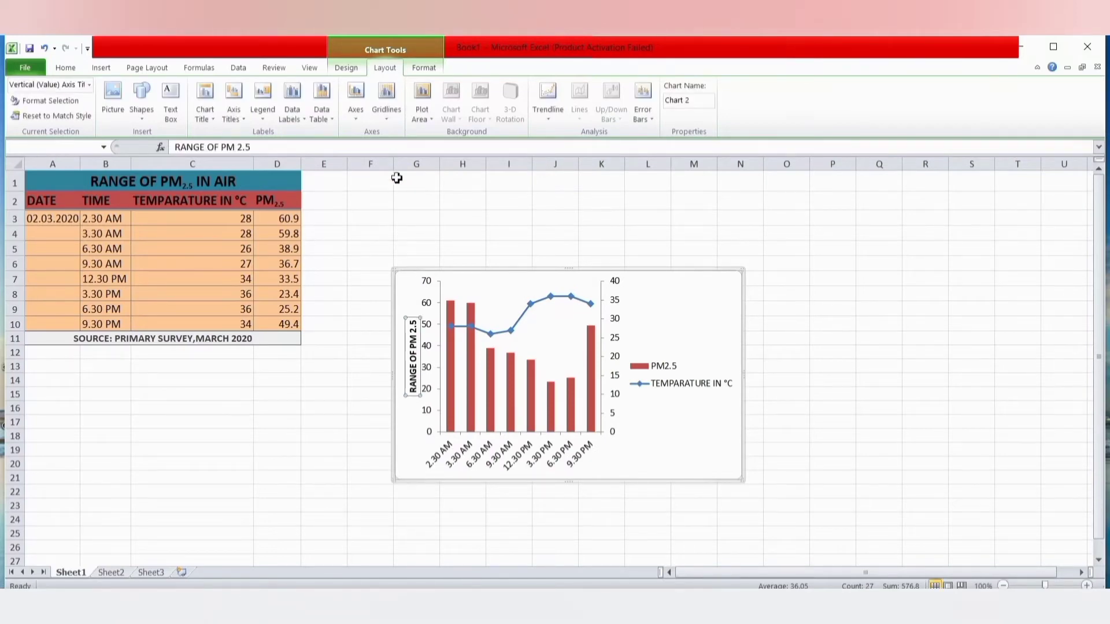
Add a rotated secondary vertical axis title reading "TEMPARATURE" to the chart.
{"action": "left_click", "coordinate": [617, 321]}
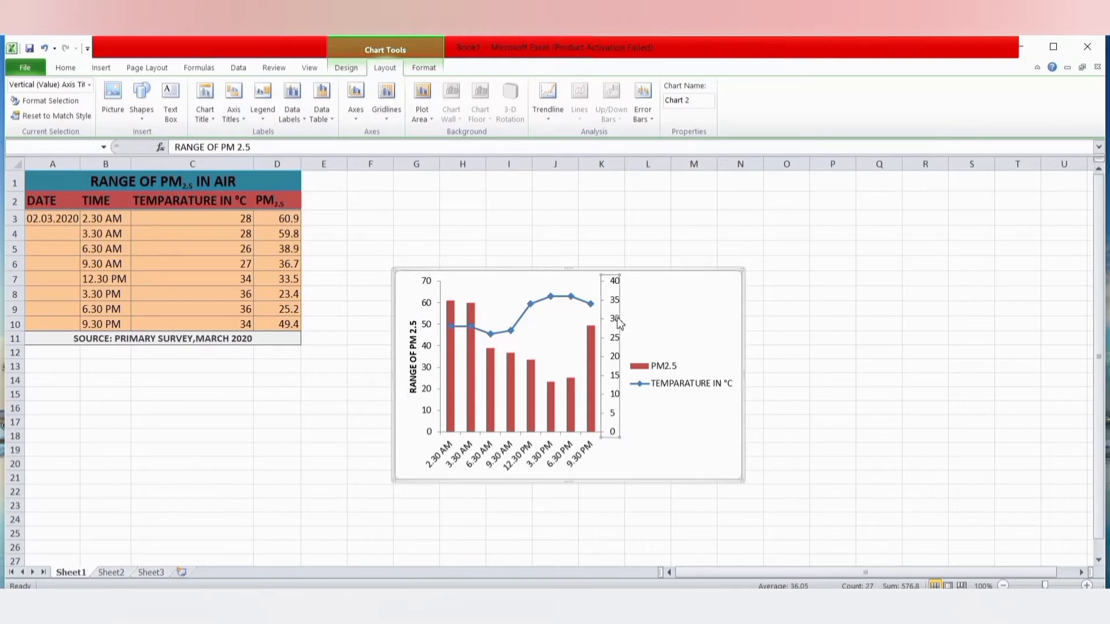
{"action": "left_click", "coordinate": [232, 116]}
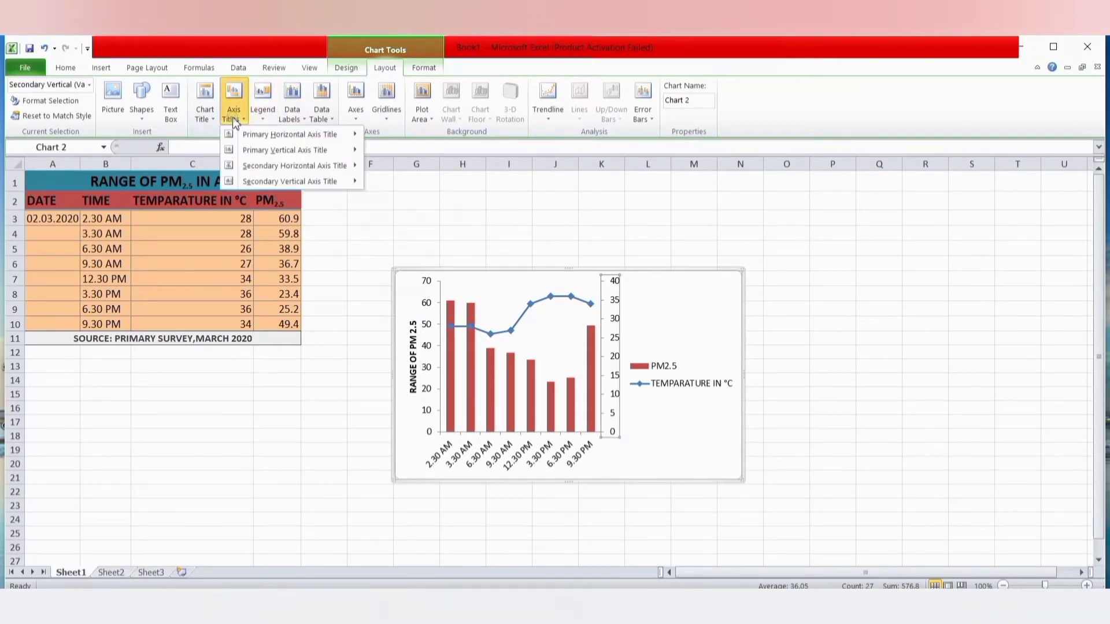
{"action": "mouse_move", "coordinate": [281, 165]}
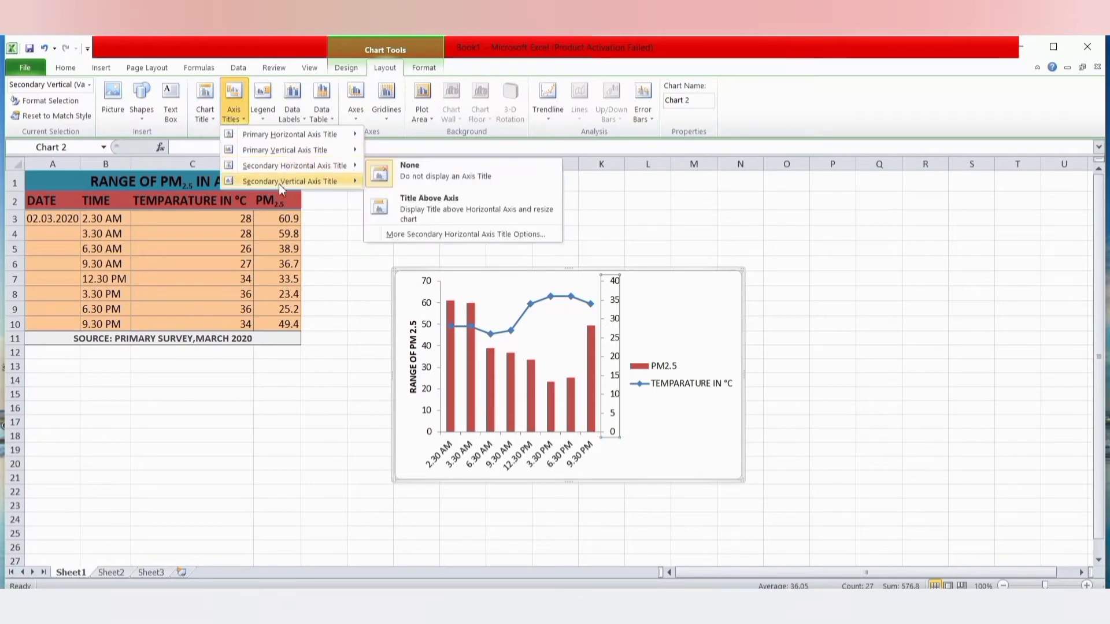
{"action": "mouse_move", "coordinate": [280, 184]}
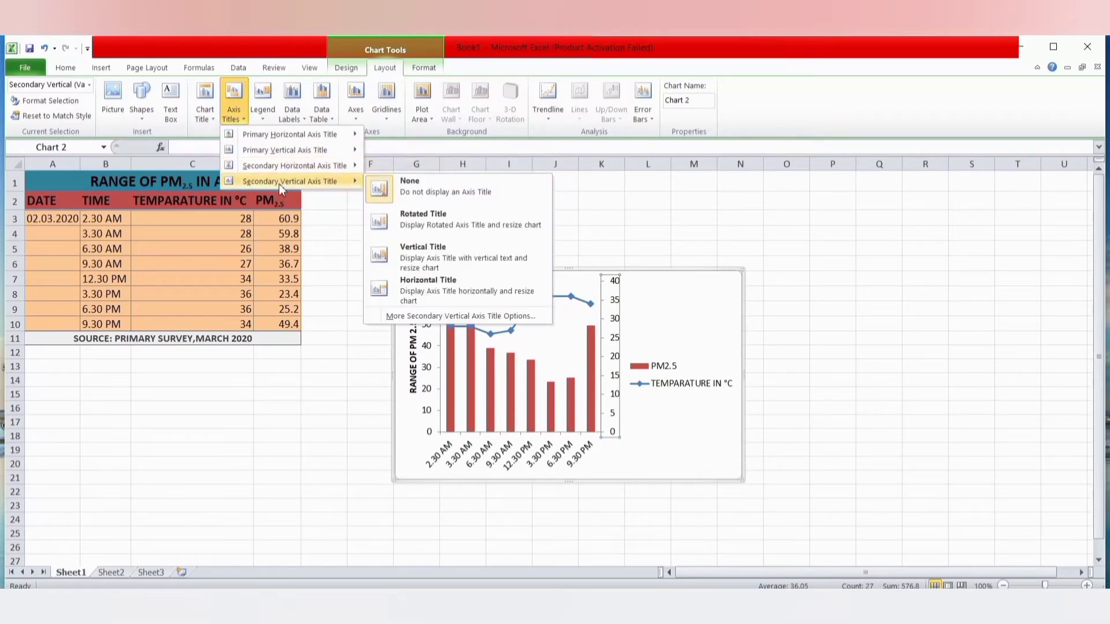
{"action": "left_click", "coordinate": [421, 220]}
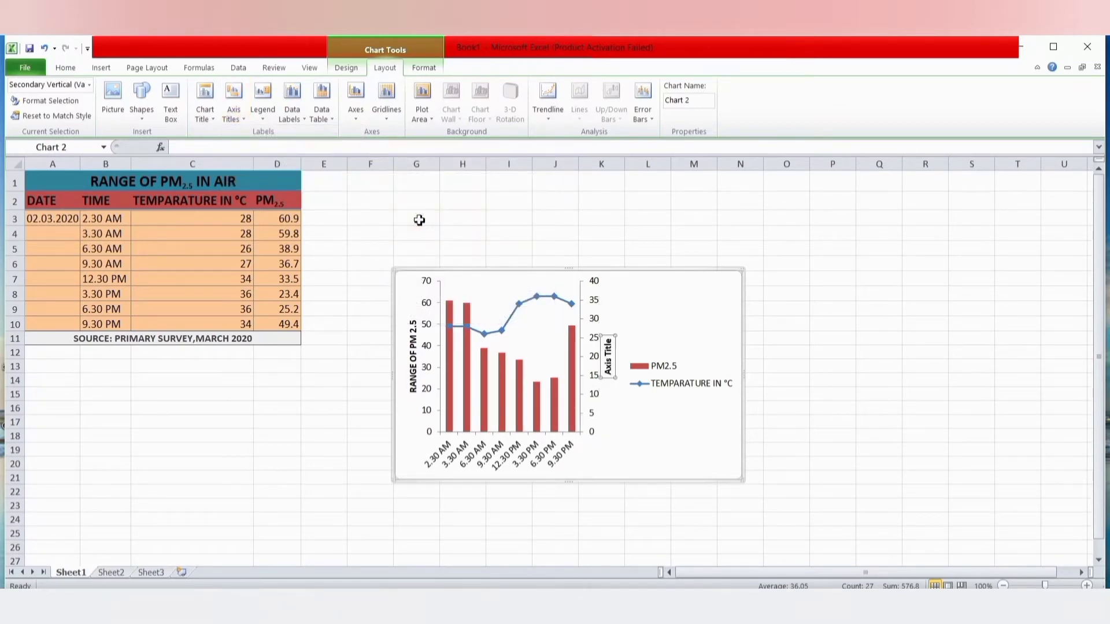
{"action": "type", "text": "TEMPARATURE"}
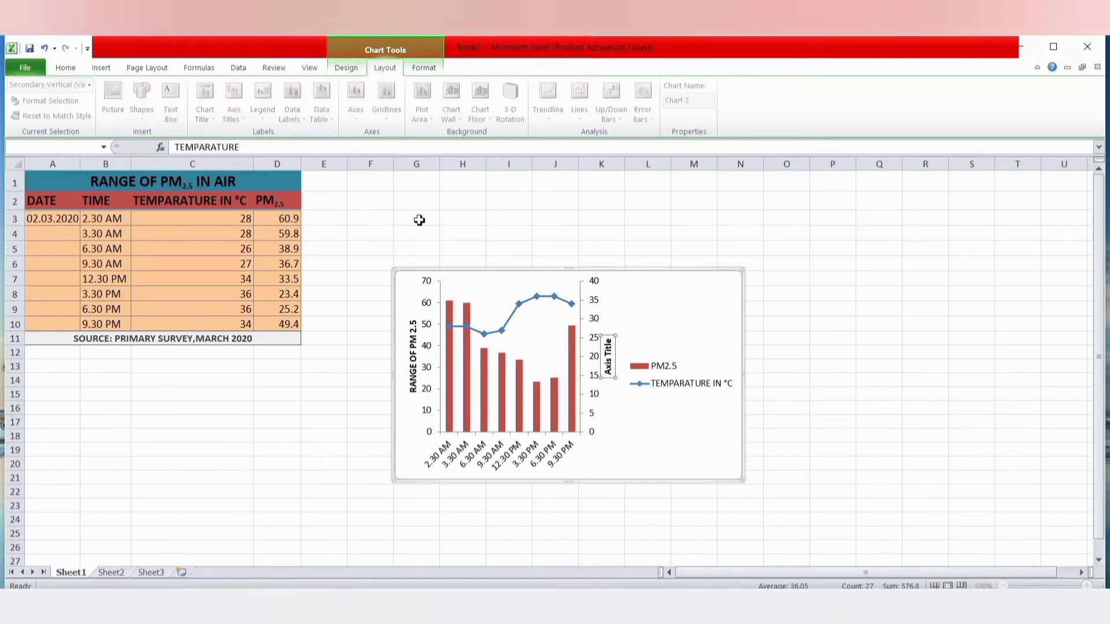
{"action": "key", "text": "Return"}
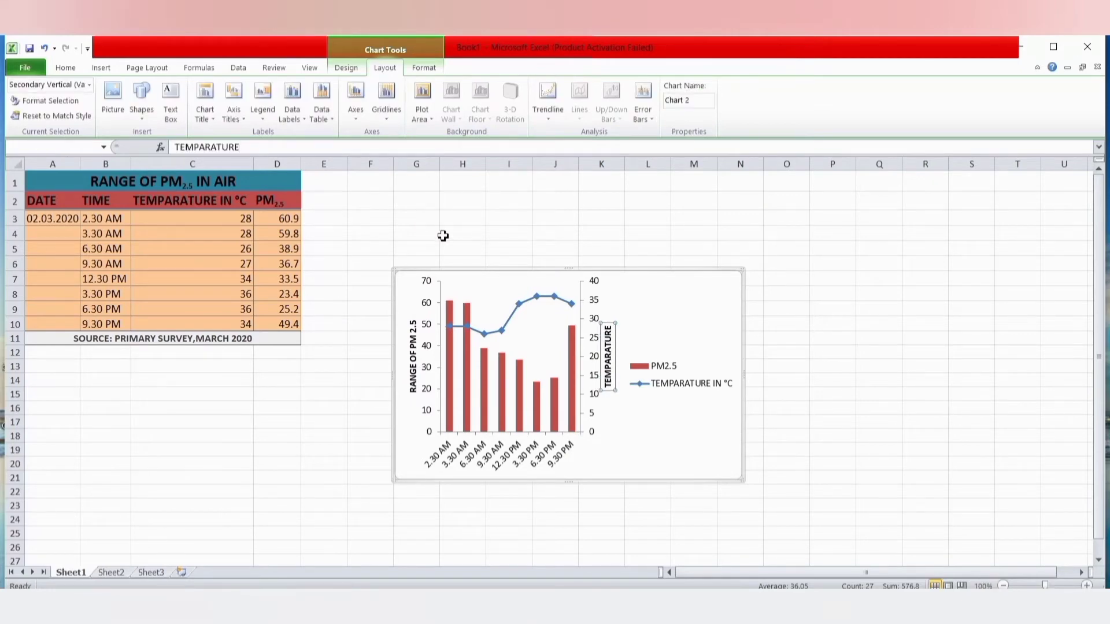
Add a primary horizontal axis title below the axis reading "TIME".
{"action": "left_click", "coordinate": [523, 462]}
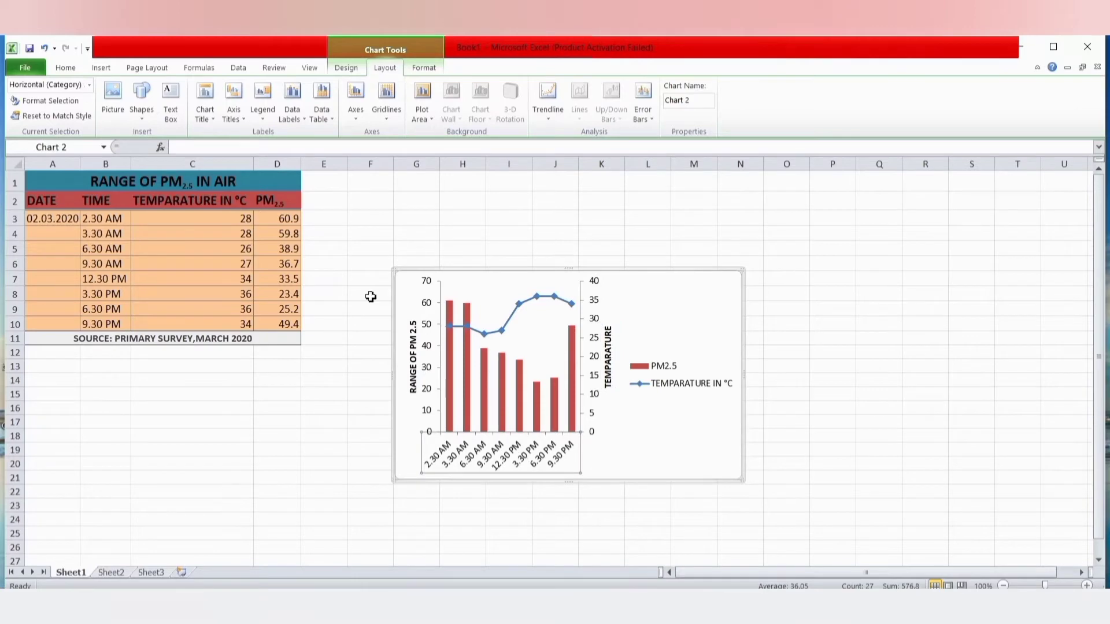
{"action": "left_click", "coordinate": [242, 117]}
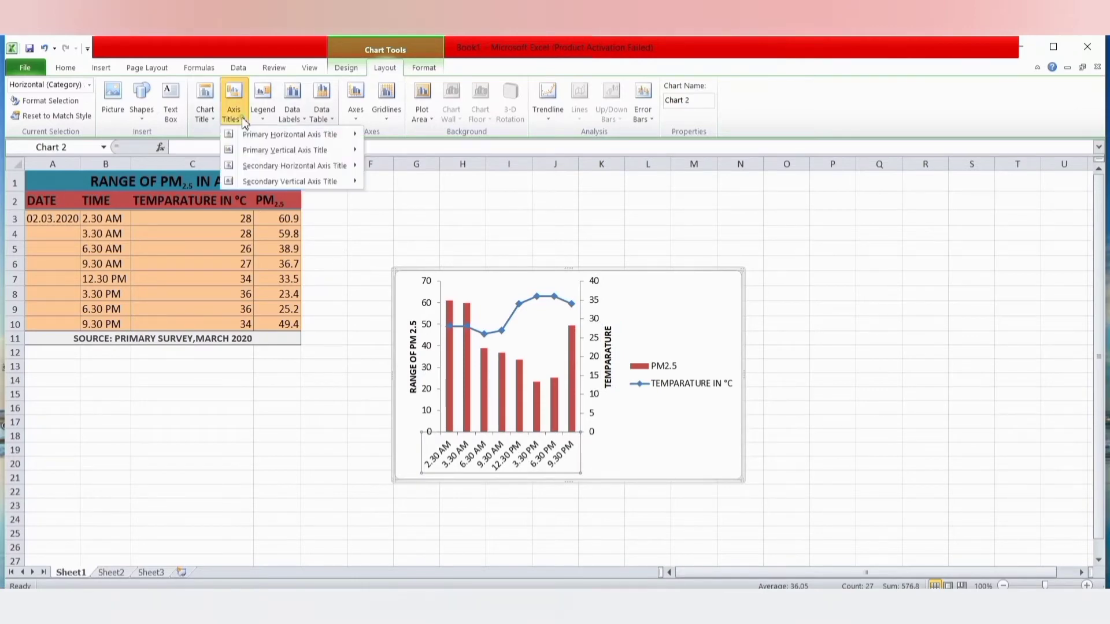
{"action": "mouse_move", "coordinate": [255, 133]}
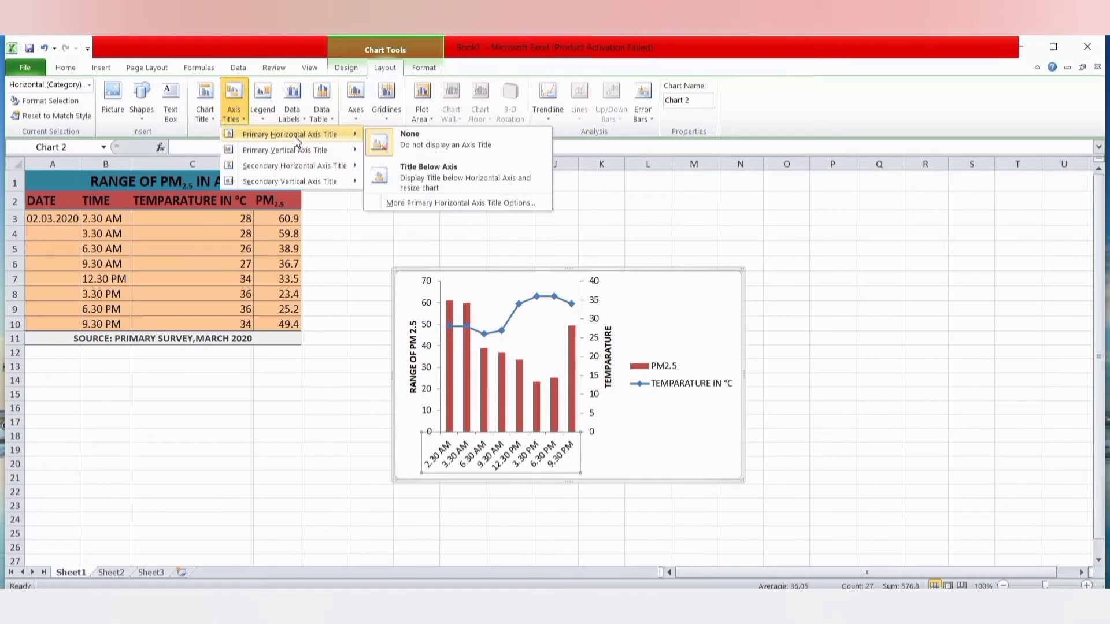
{"action": "left_click", "coordinate": [439, 175]}
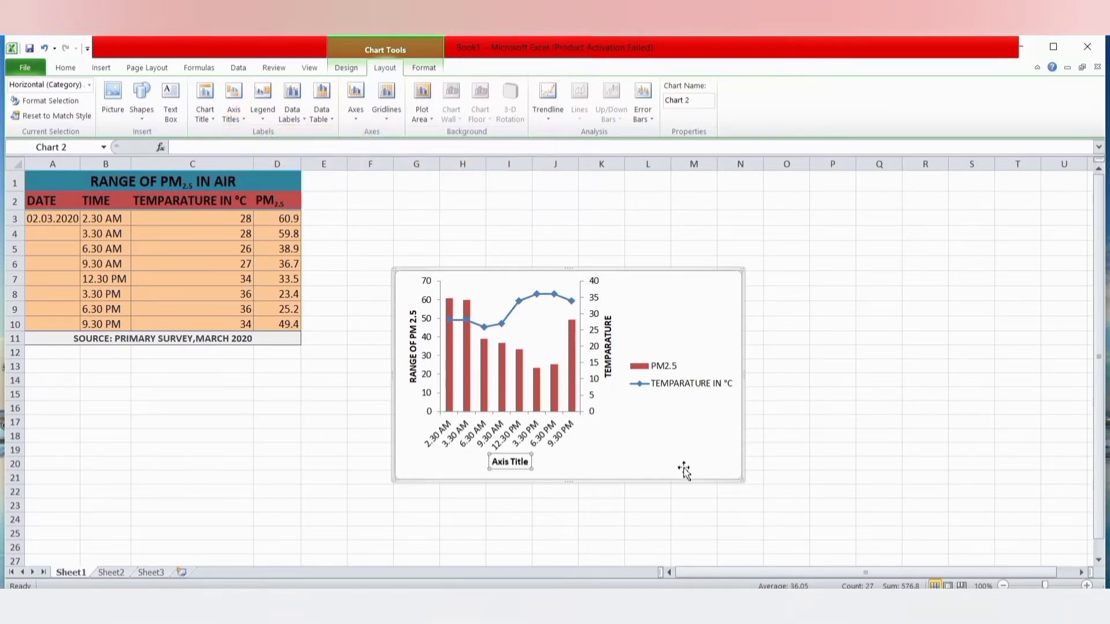
{"action": "type", "text": "TIME"}
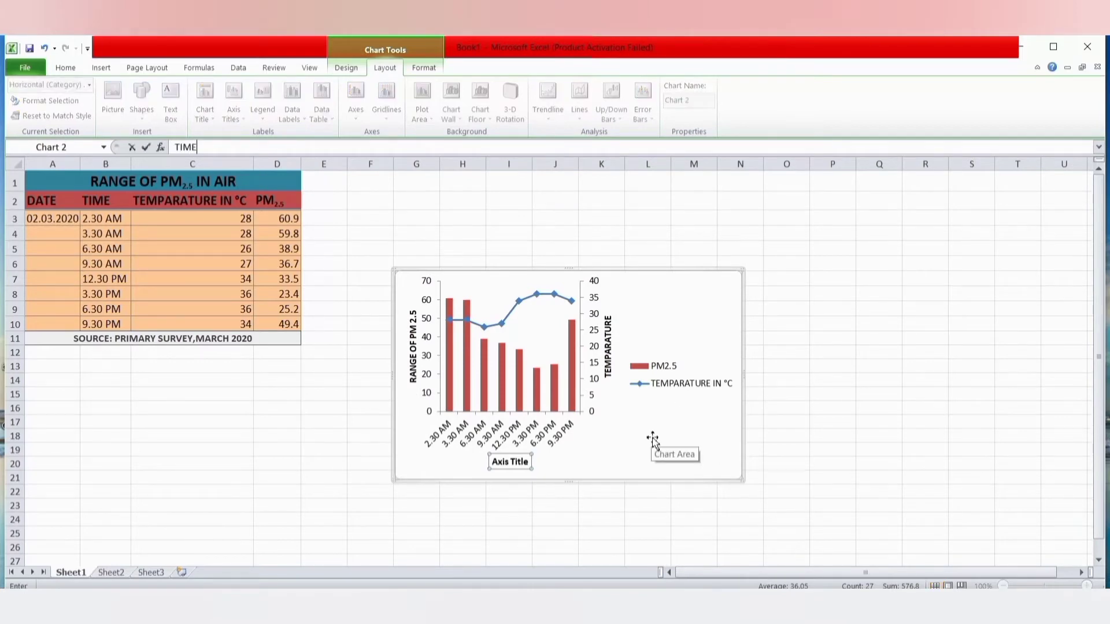
{"action": "key", "text": "Return"}
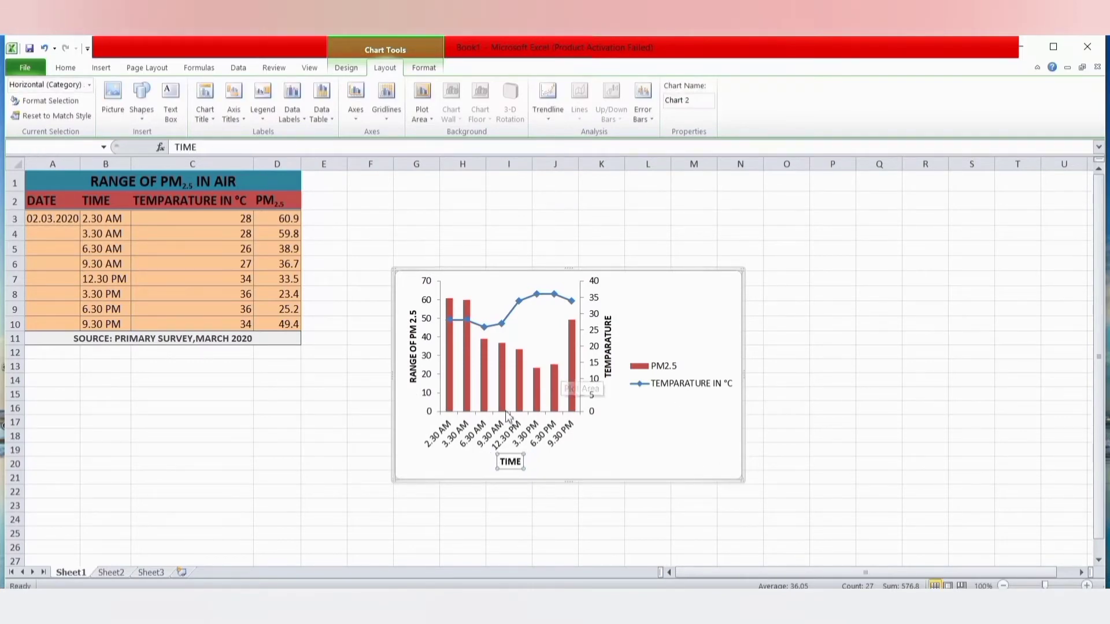
Give the chart legend a solid line border.
{"action": "left_click", "coordinate": [710, 386]}
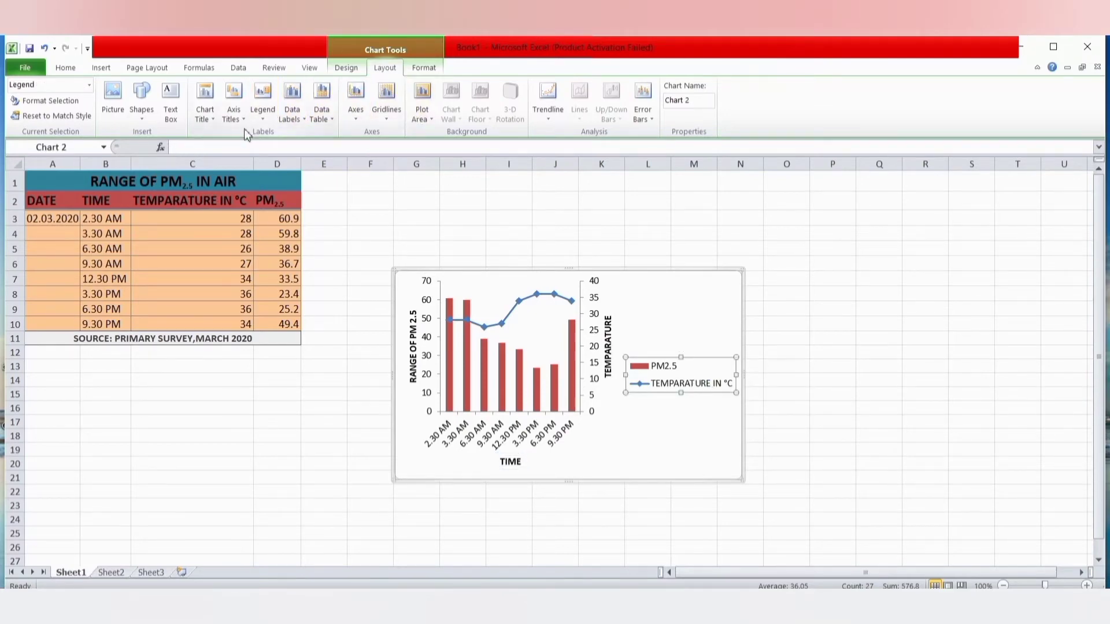
{"action": "left_click", "coordinate": [261, 101]}
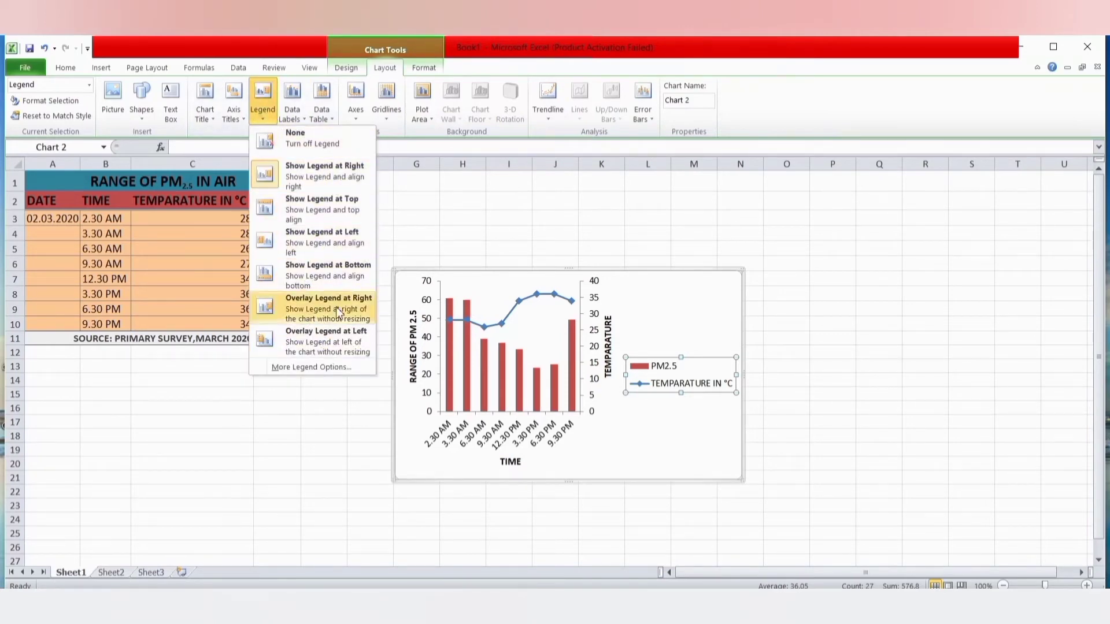
{"action": "left_click", "coordinate": [311, 369]}
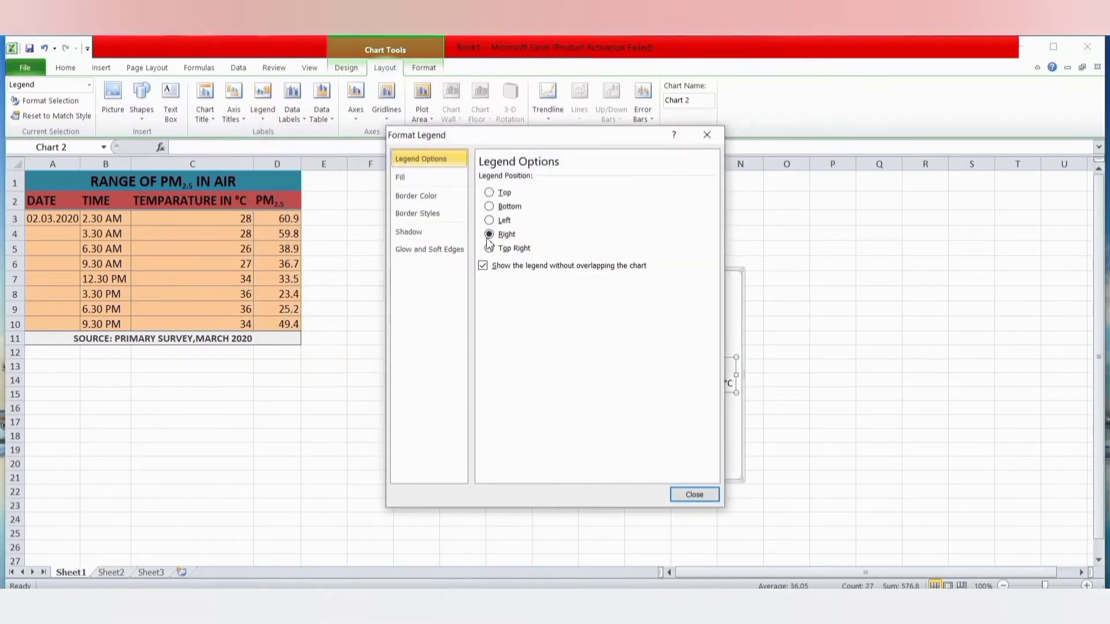
{"action": "left_click", "coordinate": [435, 197]}
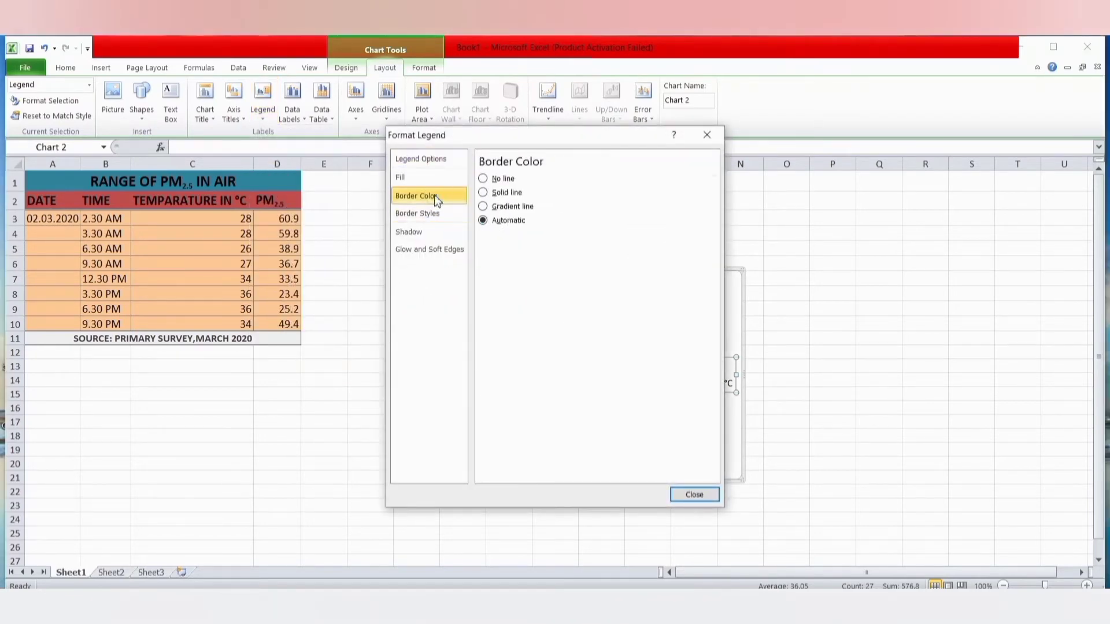
{"action": "left_click", "coordinate": [482, 192]}
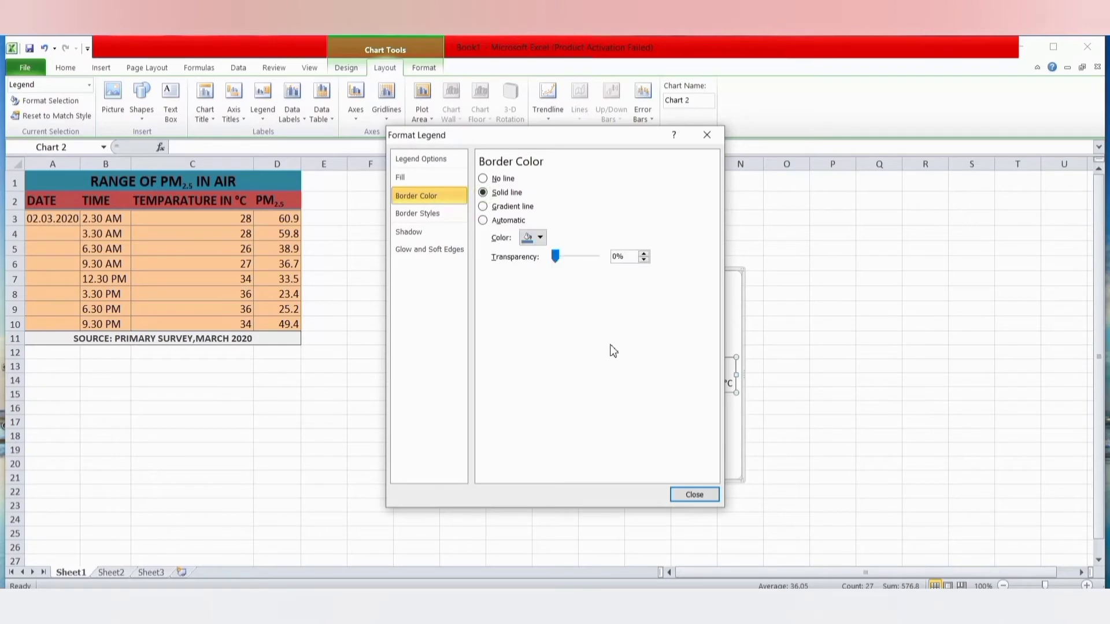
{"action": "left_click", "coordinate": [694, 495]}
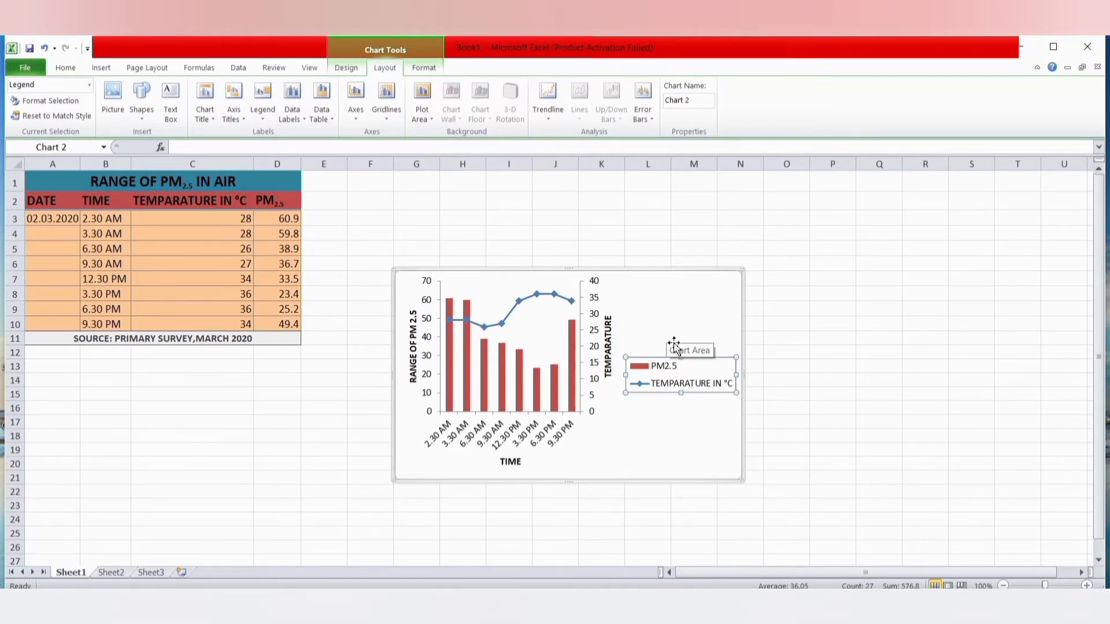
Insert a text box reading "LEGEND" and fit it inside the chart just above the legend.
{"action": "left_click", "coordinate": [101, 69]}
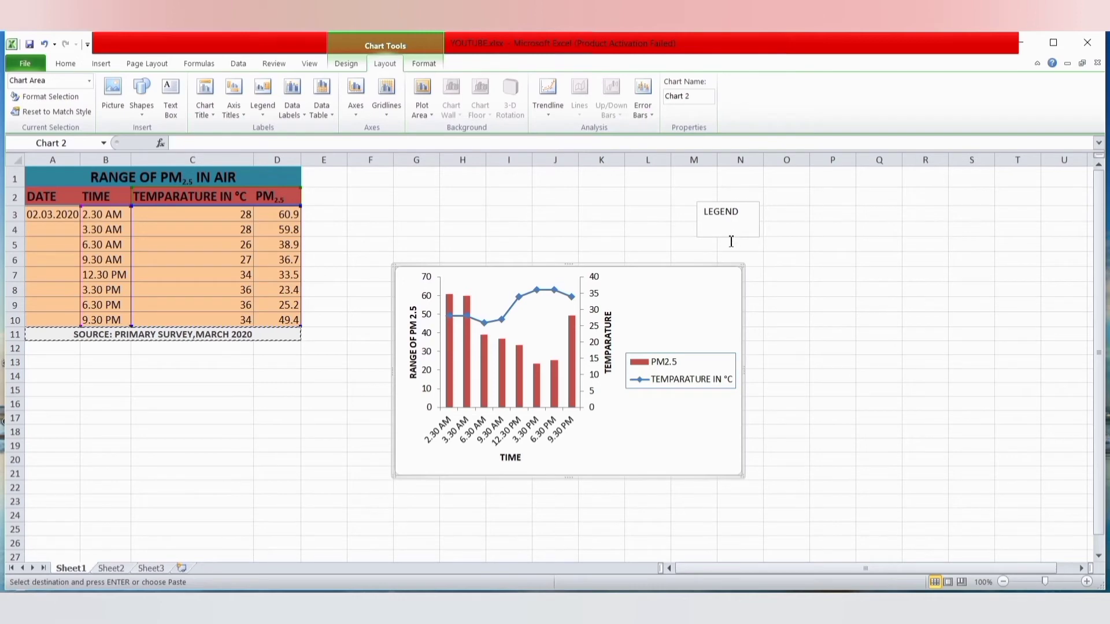
{"action": "left_click", "coordinate": [729, 207]}
{"action": "left_click_drag", "start_coordinate": [749, 206], "coordinate": [699, 309]}
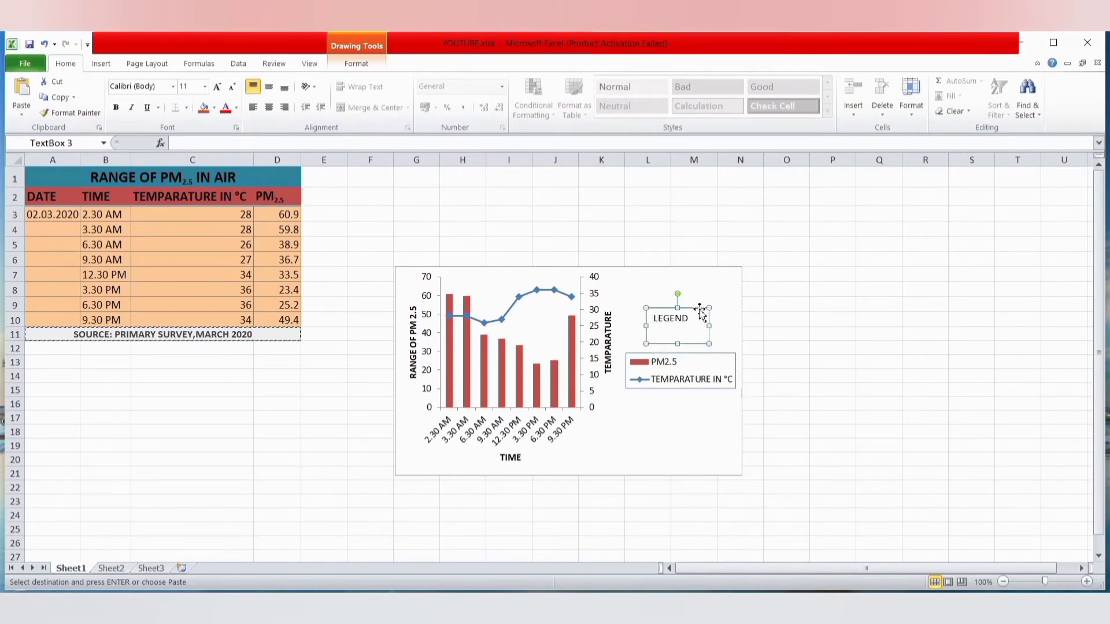
{"action": "left_click_drag", "start_coordinate": [677, 345], "coordinate": [712, 320]}
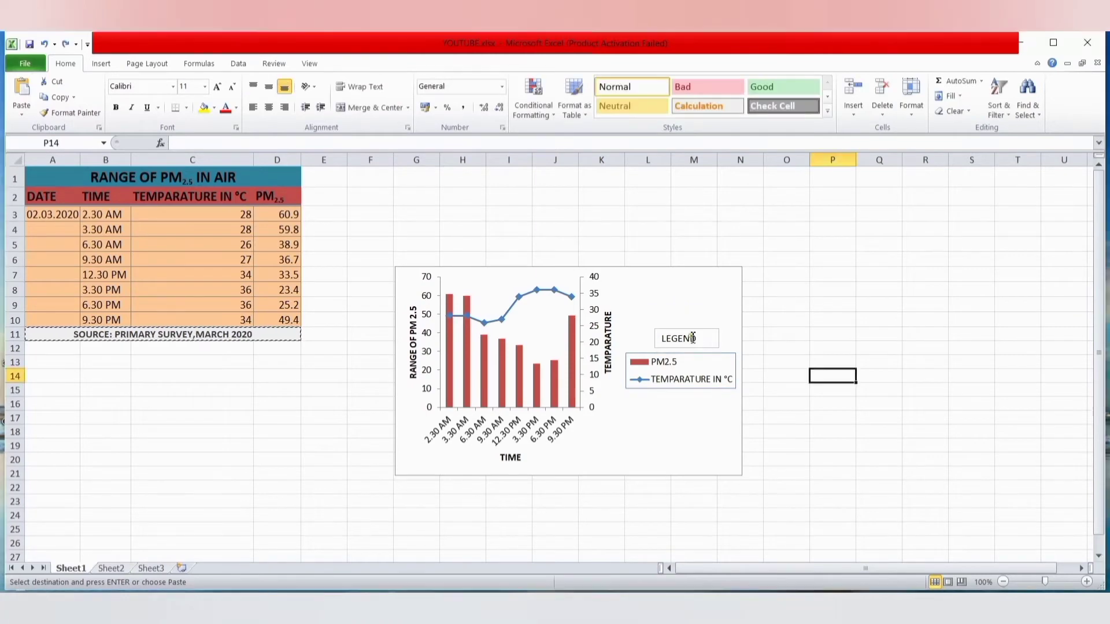
Center the "LEGEND" text horizontally within its text box.
{"action": "left_click", "coordinate": [698, 340]}
{"action": "left_click_drag", "start_coordinate": [699, 340], "coordinate": [670, 338]}
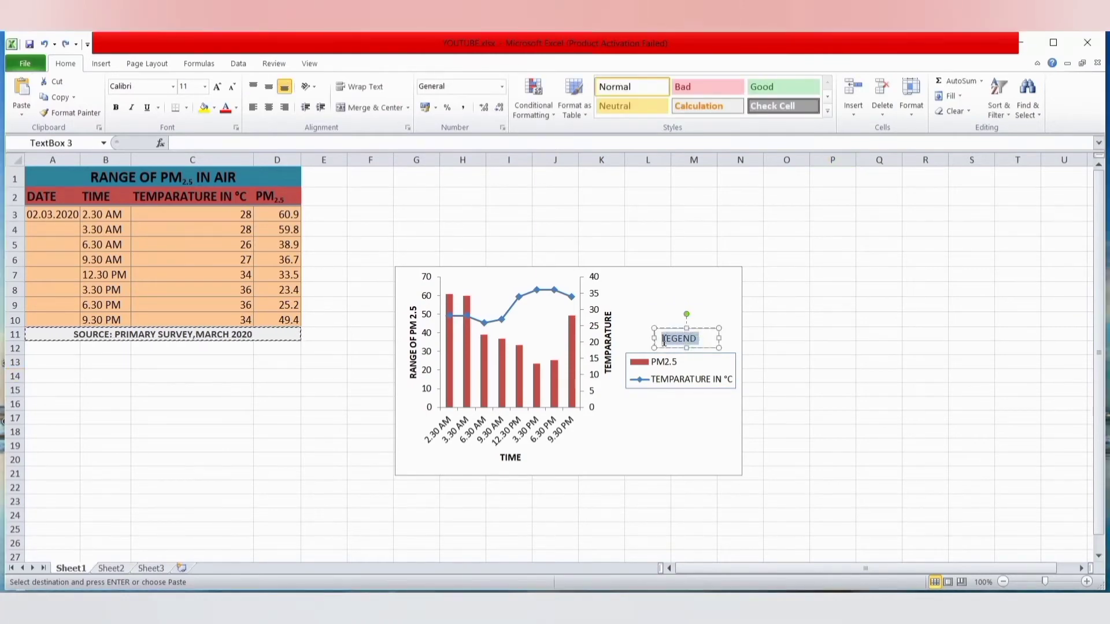
{"action": "left_click", "coordinate": [663, 339]}
{"action": "double_click", "coordinate": [698, 337]}
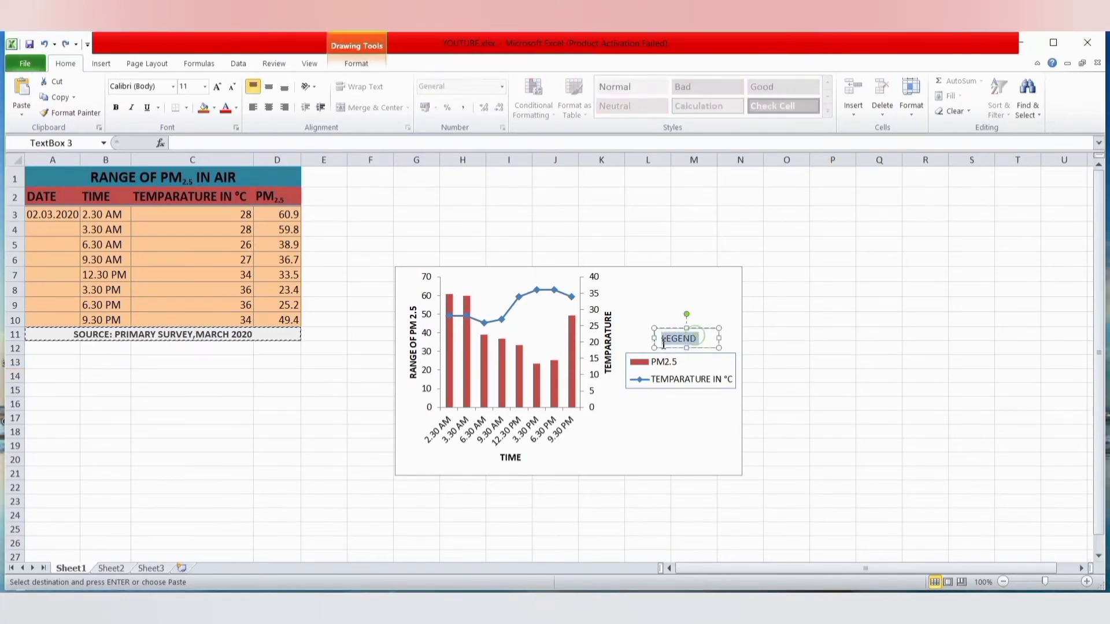
{"action": "left_click", "coordinate": [268, 109]}
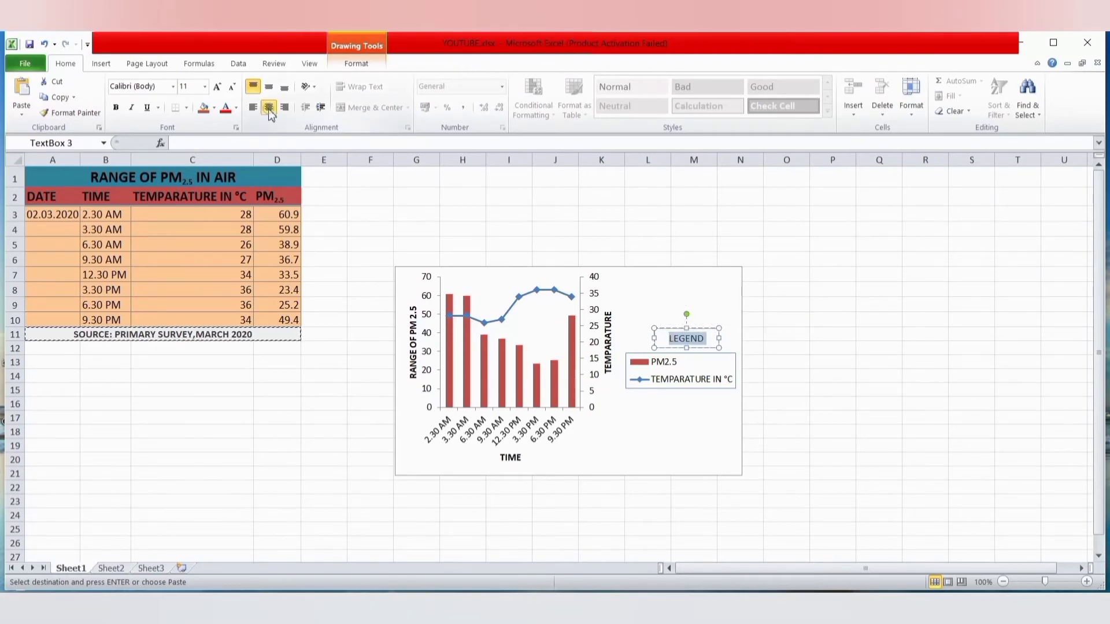
{"action": "left_click", "coordinate": [801, 432]}
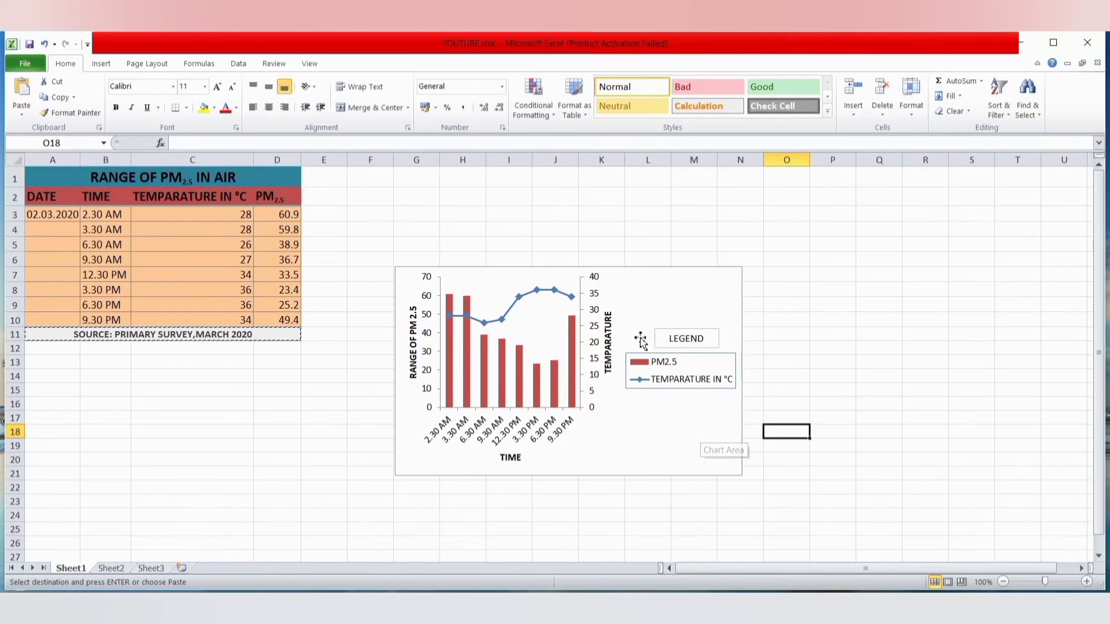
Add a chart title above the chart reading "RANGE OF PM2.5".
{"action": "left_click", "coordinate": [659, 301]}
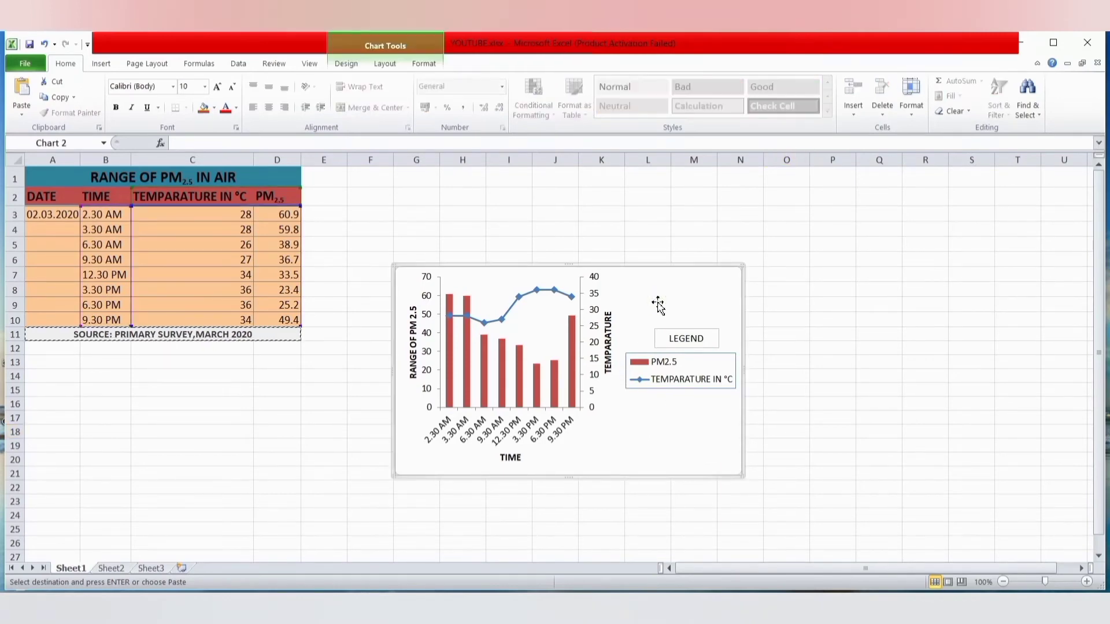
{"action": "left_click", "coordinate": [385, 64]}
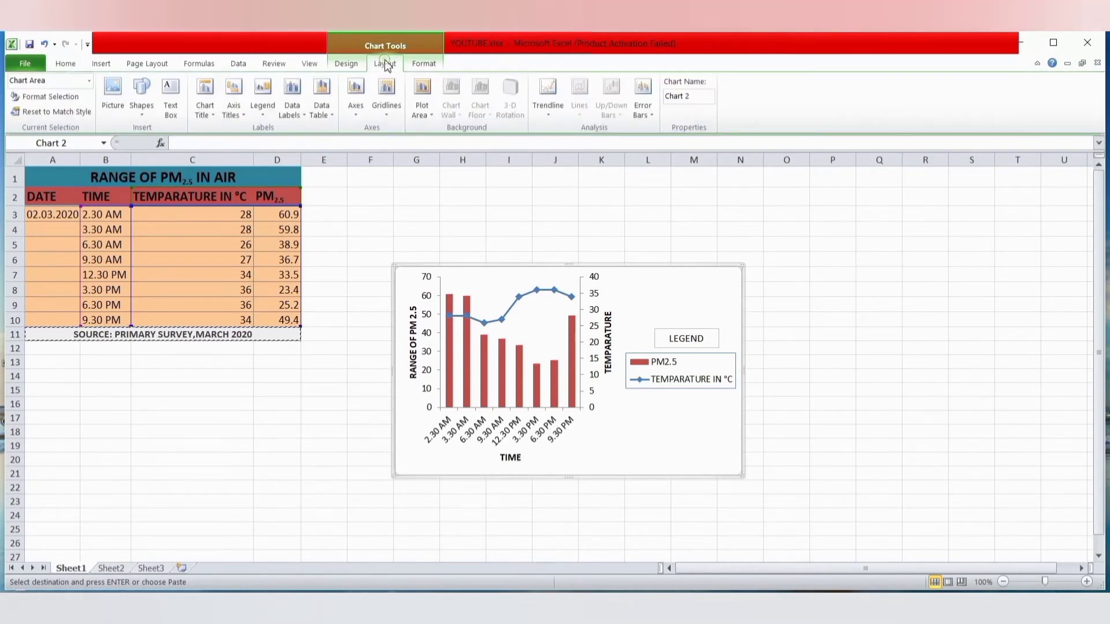
{"action": "left_click", "coordinate": [206, 114]}
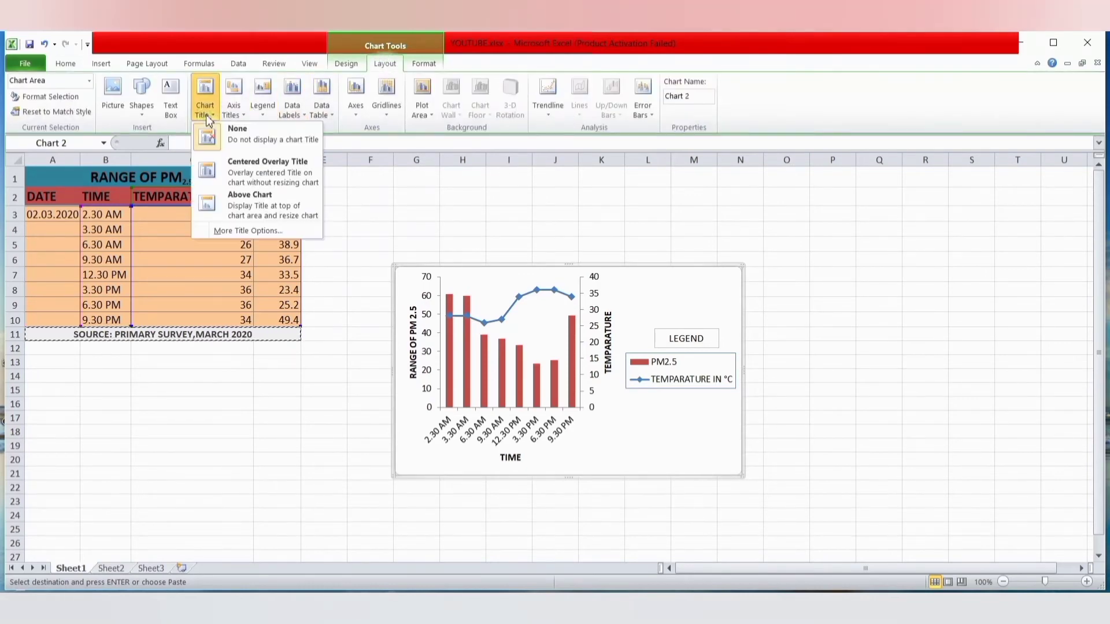
{"action": "left_click", "coordinate": [263, 210]}
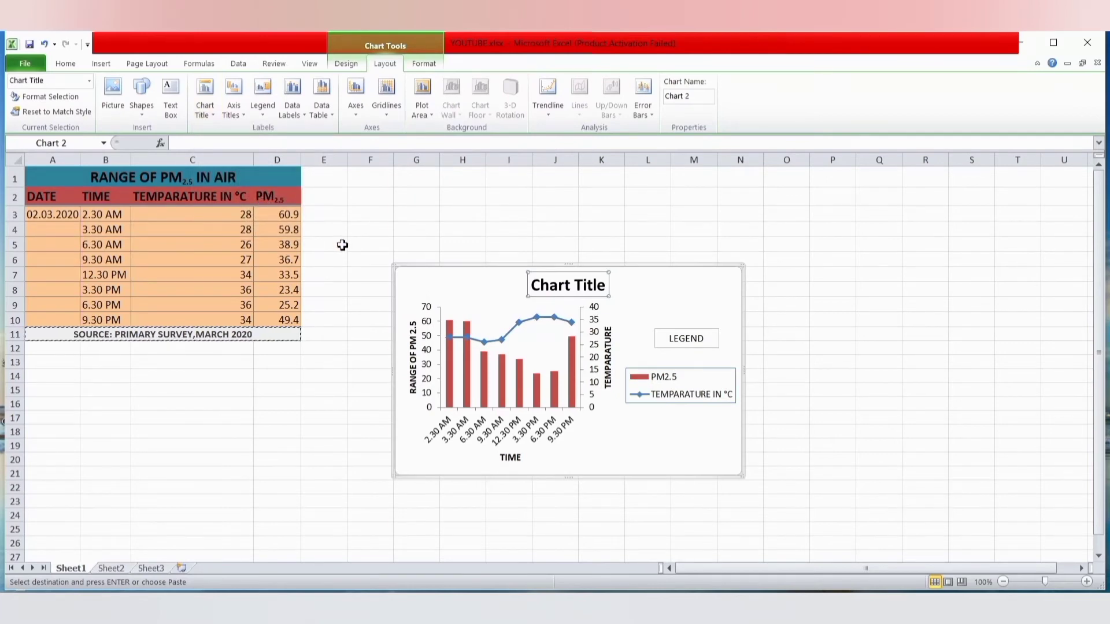
{"action": "type", "text": "RANGE OF PM2.5"}
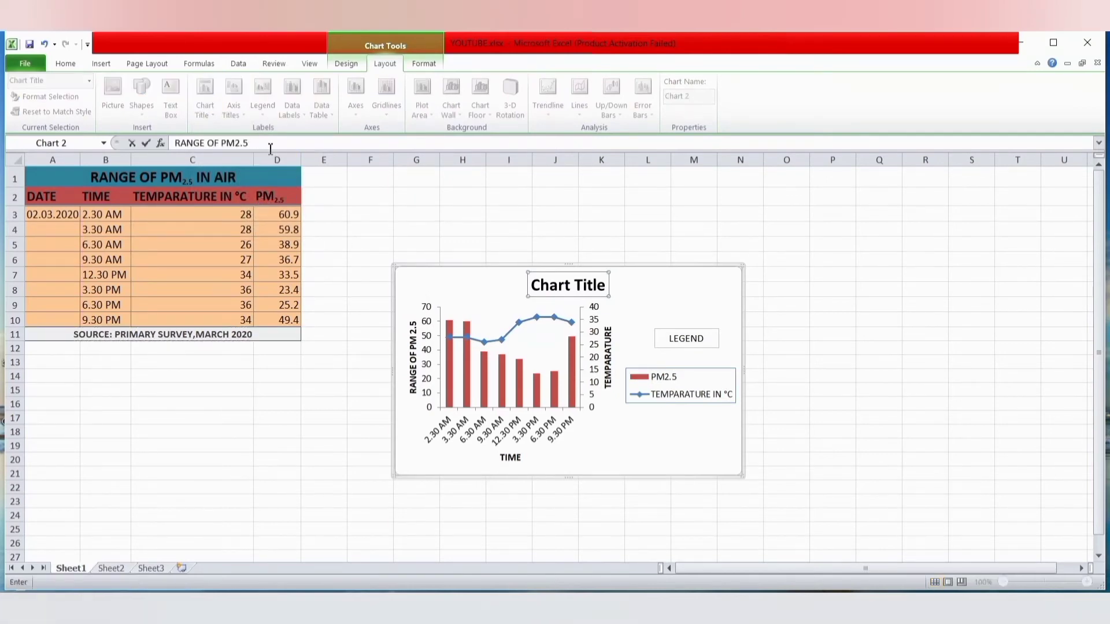
{"action": "key", "text": "Return"}
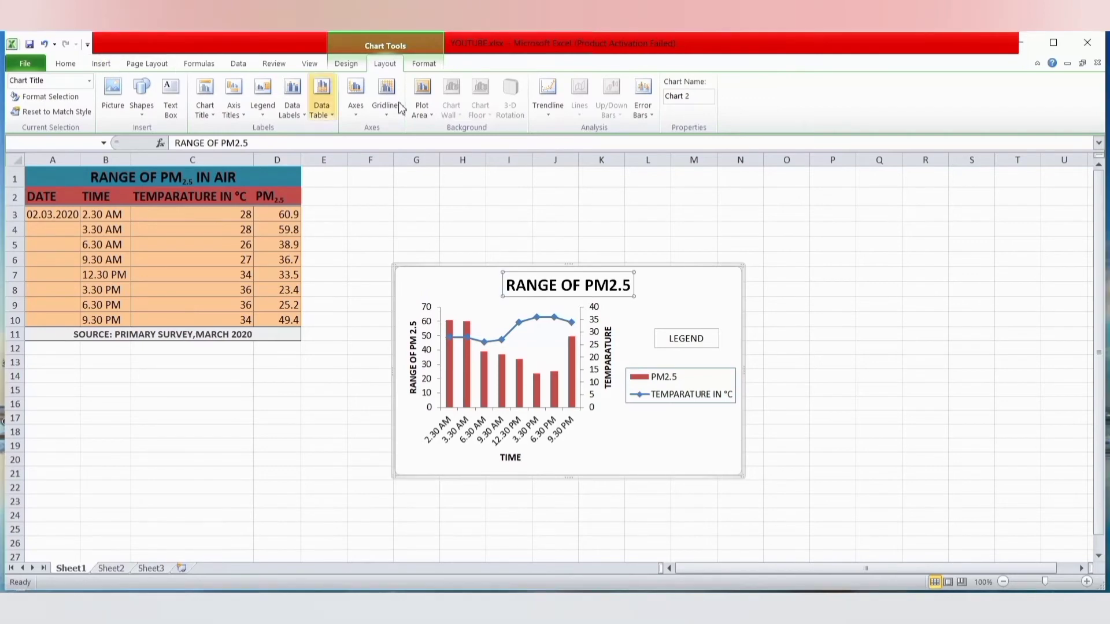
Draw a text box beside the chart and paste in the source note copied from cell A11, keeping its formatting.
{"action": "left_click", "coordinate": [101, 65]}
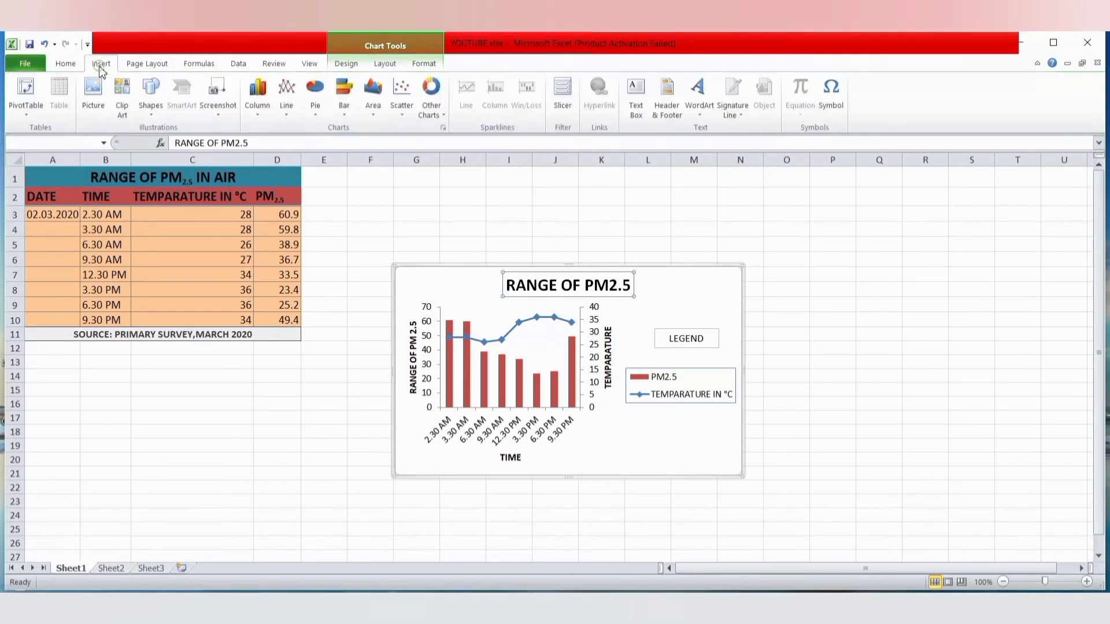
{"action": "left_click", "coordinate": [646, 119]}
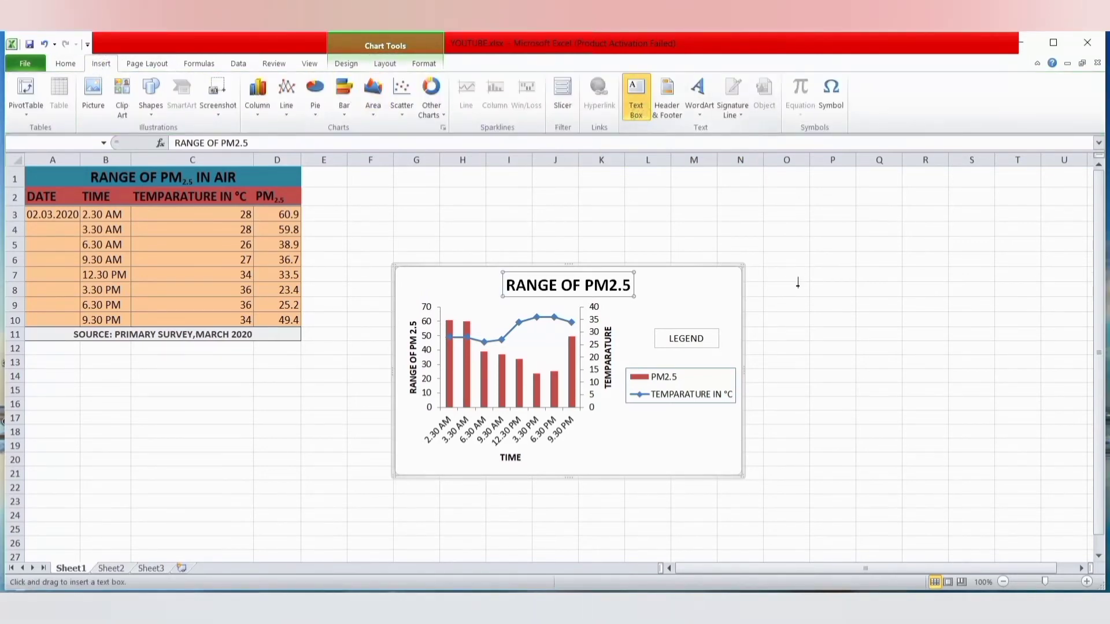
{"action": "mouse_move", "coordinate": [798, 282]}
{"action": "left_mouse_down"}
{"action": "mouse_move", "coordinate": [835, 324]}
{"action": "mouse_move", "coordinate": [893, 338]}
{"action": "left_mouse_up"}
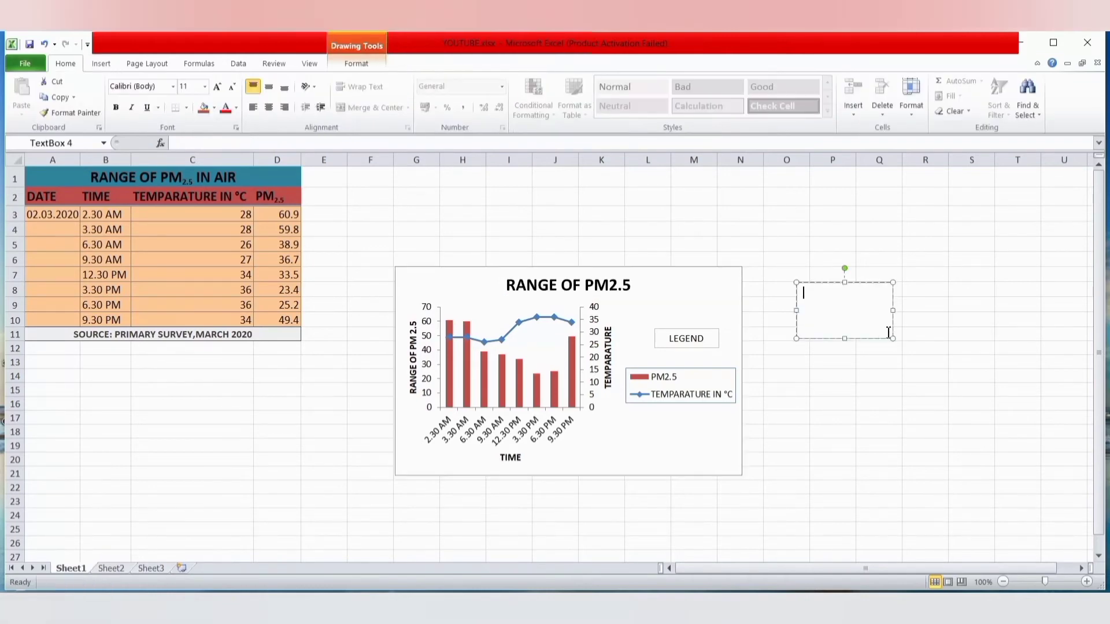
{"action": "left_click", "coordinate": [82, 335]}
{"action": "right_click", "coordinate": [83, 335]}
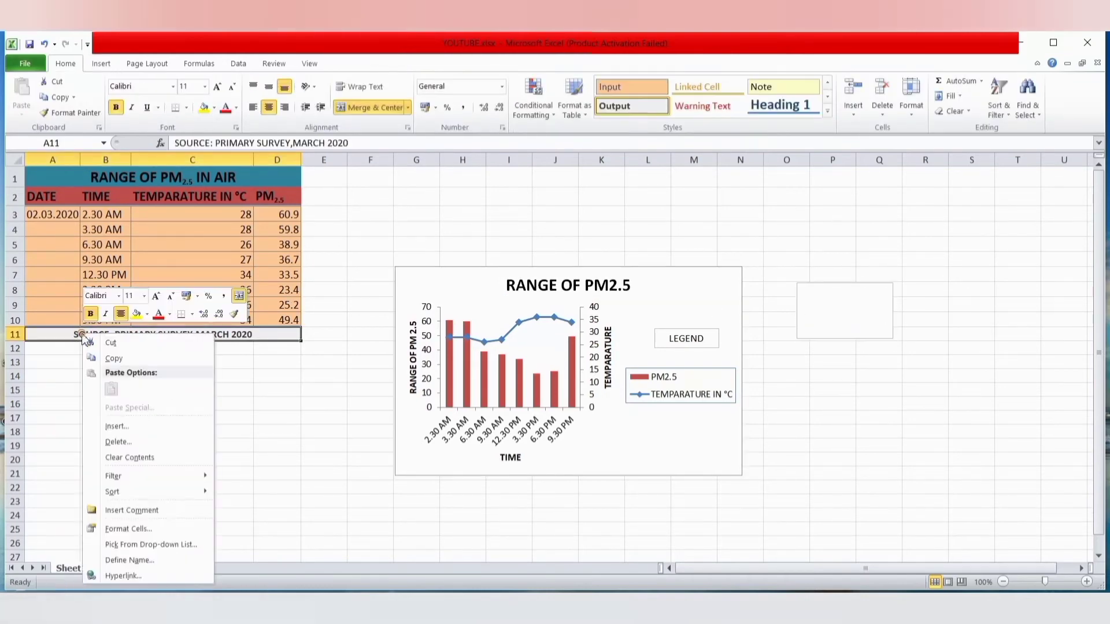
{"action": "left_click", "coordinate": [125, 363]}
{"action": "right_click", "coordinate": [809, 298]}
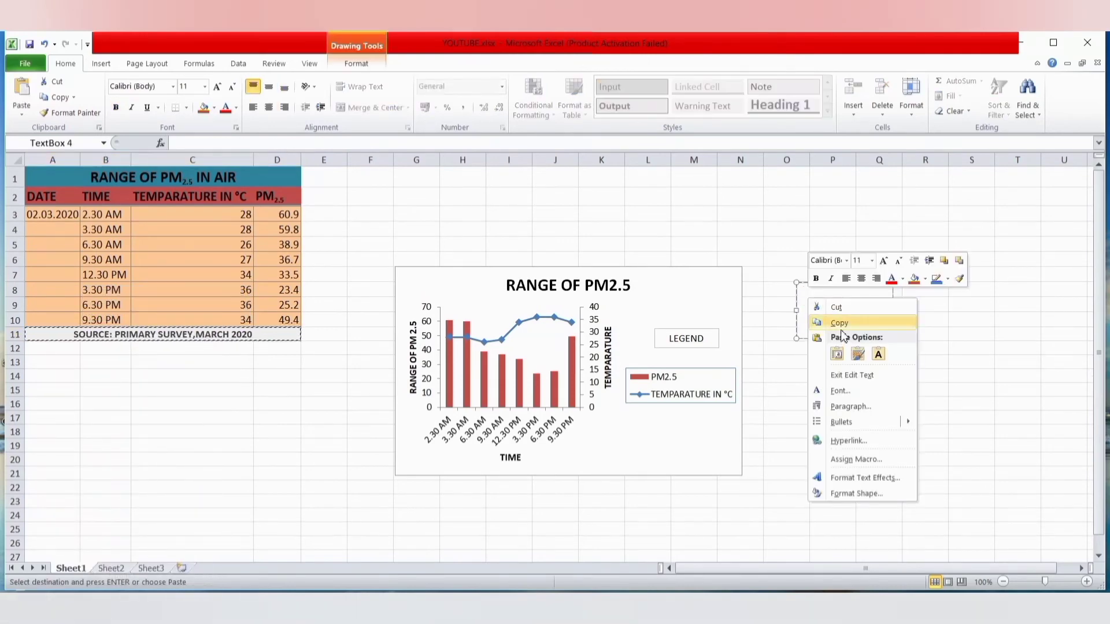
{"action": "left_click", "coordinate": [836, 354]}
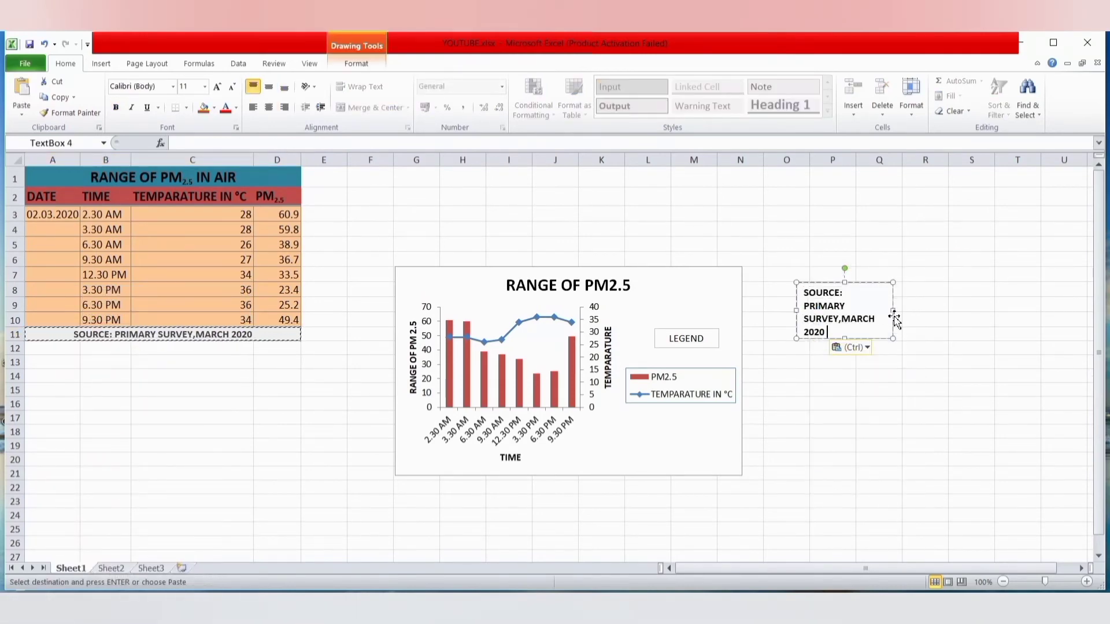
Widen the source note box and fit it inside the chart below the legend, and enlarge the chart slightly.
{"action": "left_click_drag", "start_coordinate": [893, 310], "coordinate": [935, 311]}
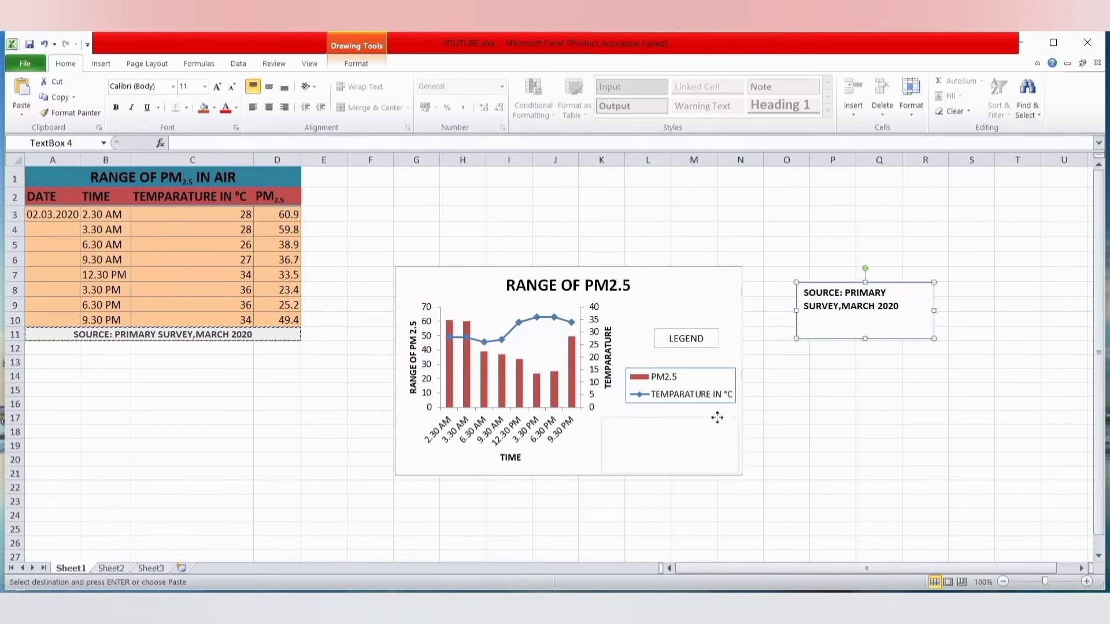
{"action": "left_click_drag", "start_coordinate": [716, 413], "coordinate": [716, 413]}
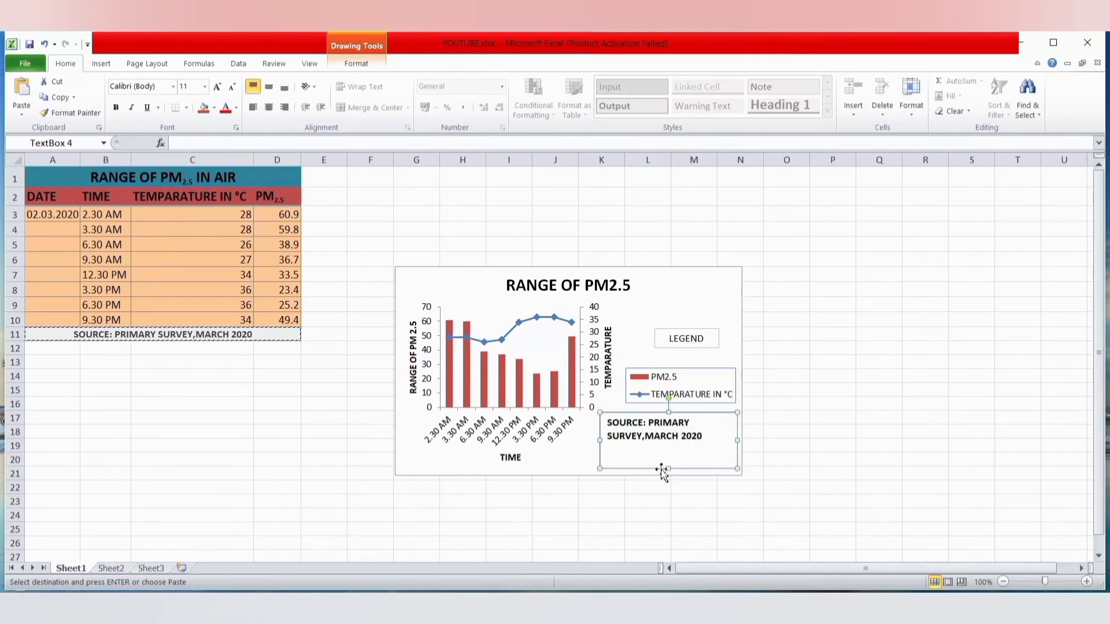
{"action": "left_click_drag", "start_coordinate": [670, 467], "coordinate": [723, 466]}
{"action": "left_click", "coordinate": [798, 448]}
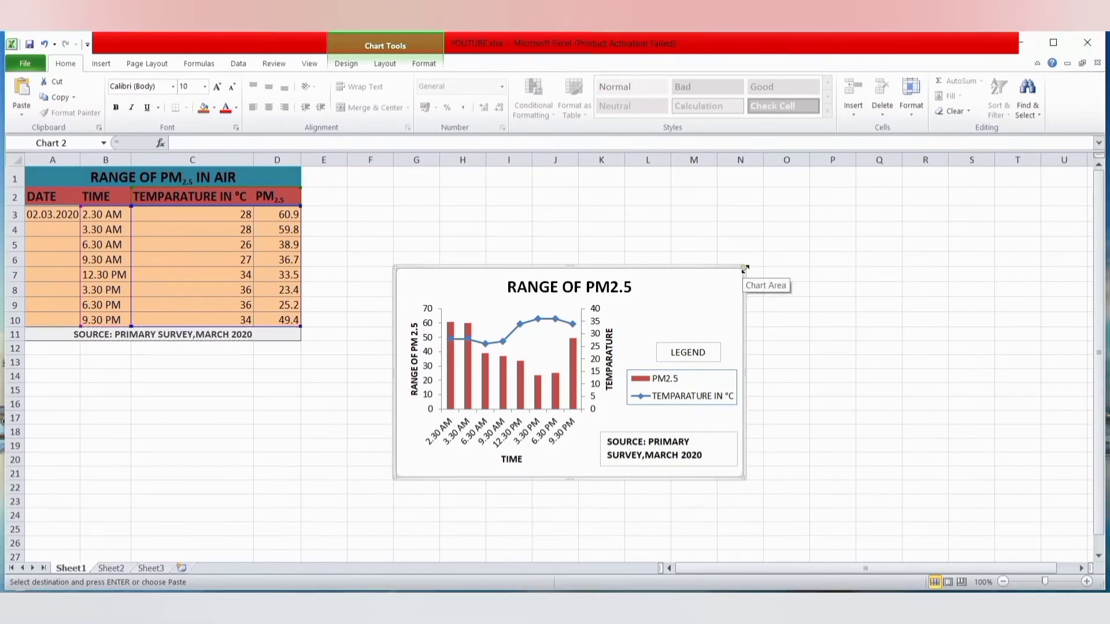
{"action": "left_click_drag", "start_coordinate": [746, 266], "coordinate": [778, 240]}
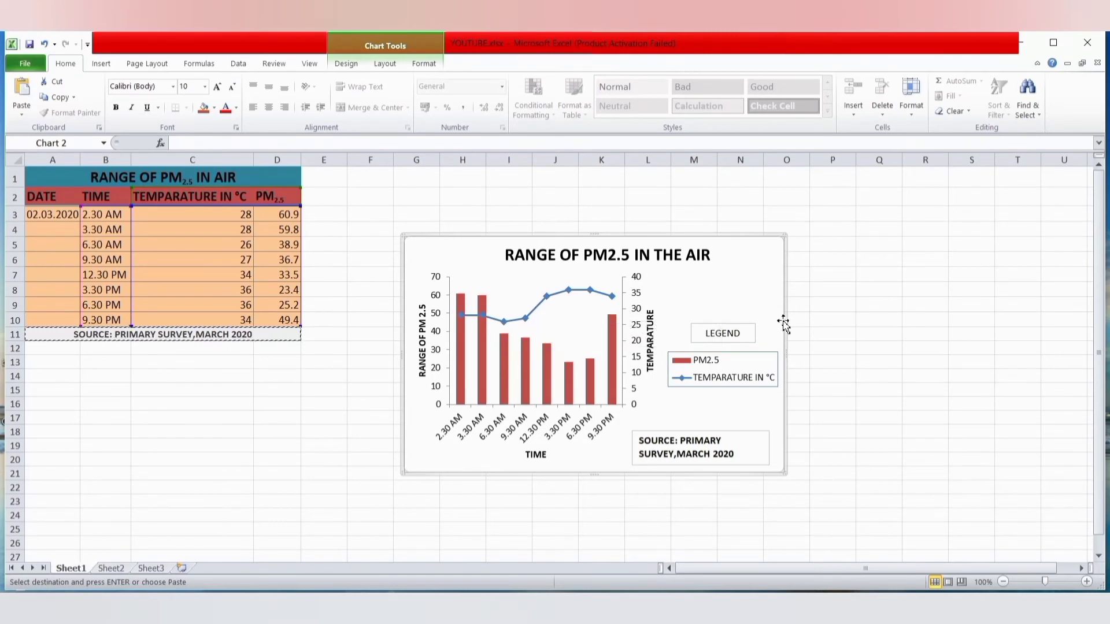
Format the temperature series with a solid line in standard red.
{"action": "left_click", "coordinate": [591, 293]}
{"action": "right_click", "coordinate": [591, 293]}
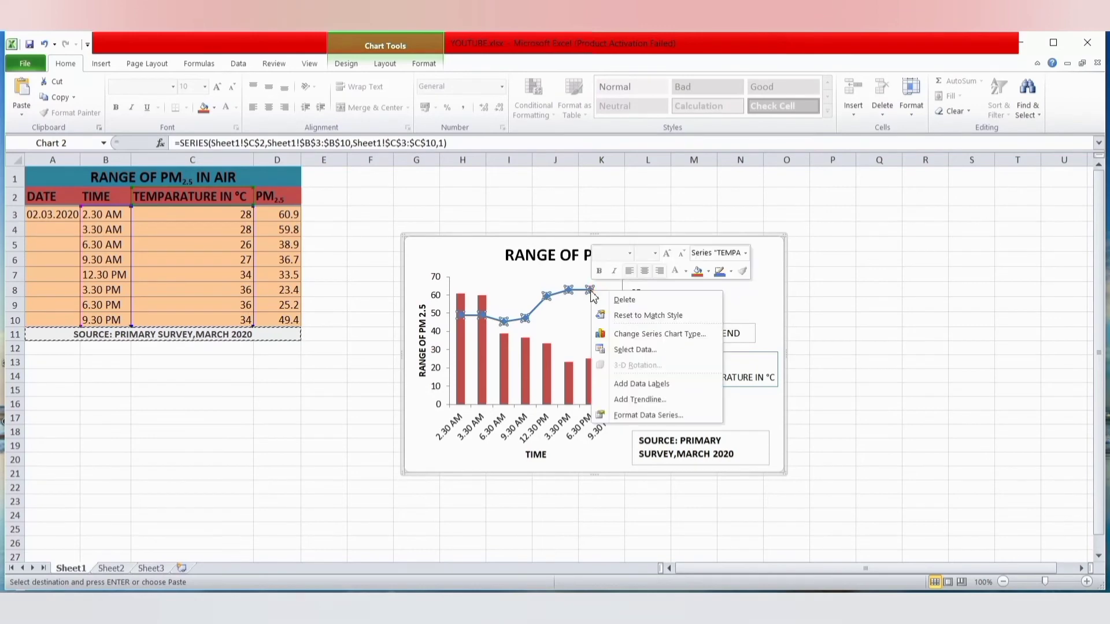
{"action": "left_click", "coordinate": [651, 414]}
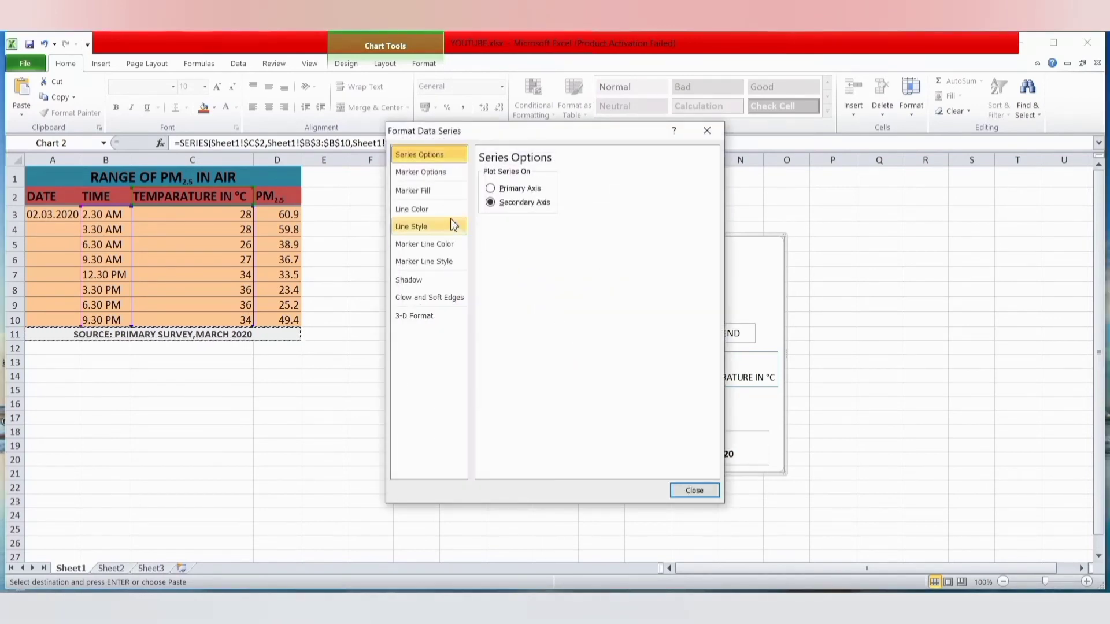
{"action": "left_click", "coordinate": [442, 209]}
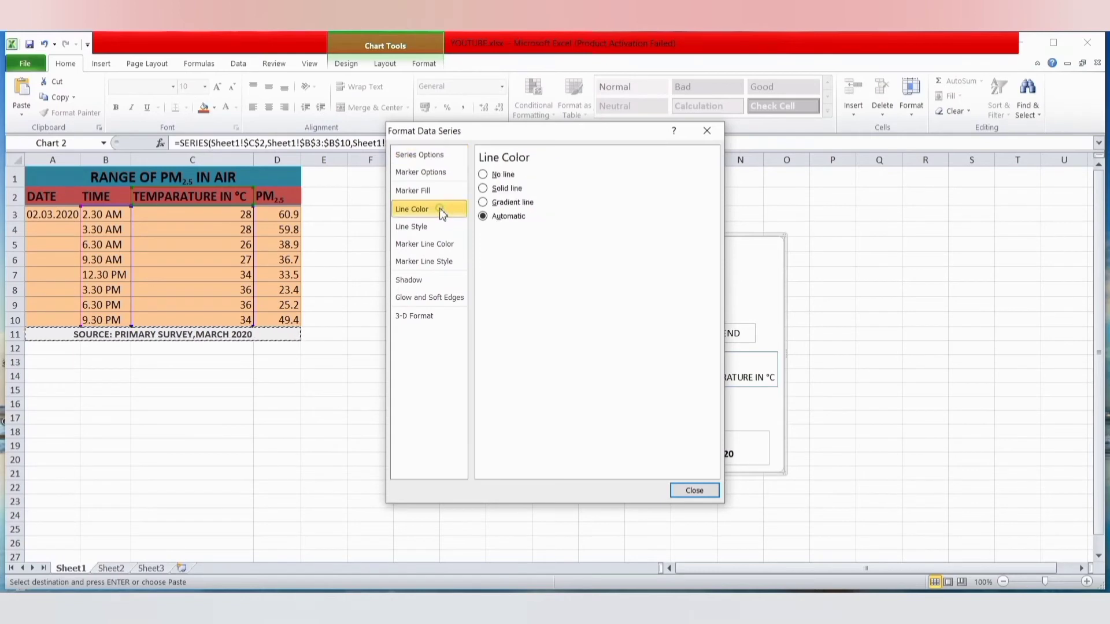
{"action": "left_click", "coordinate": [483, 188]}
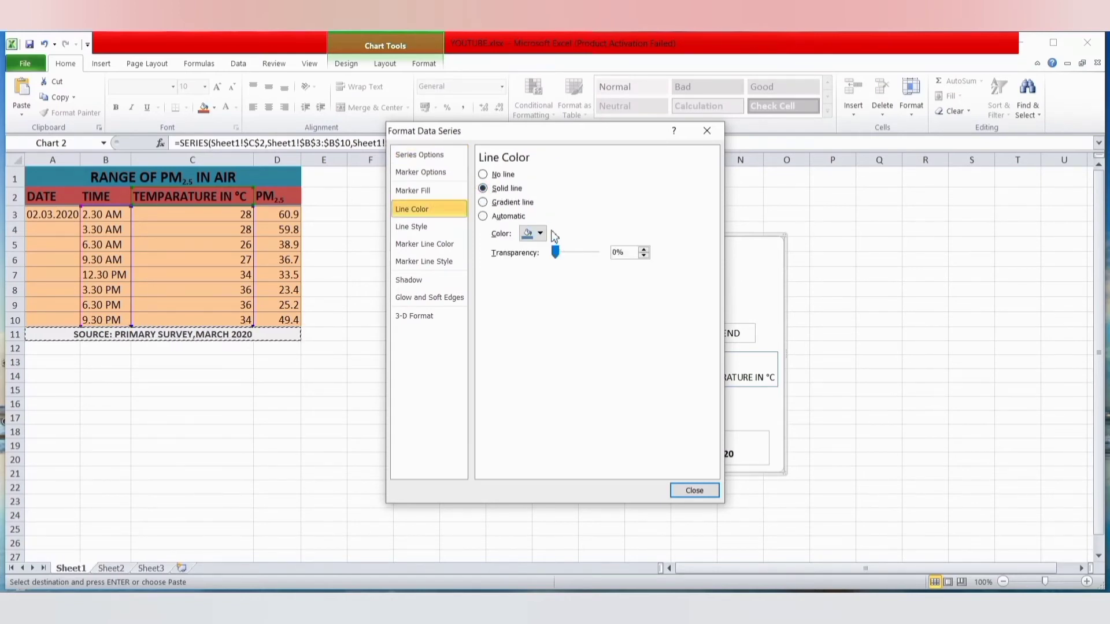
{"action": "left_click", "coordinate": [539, 233]}
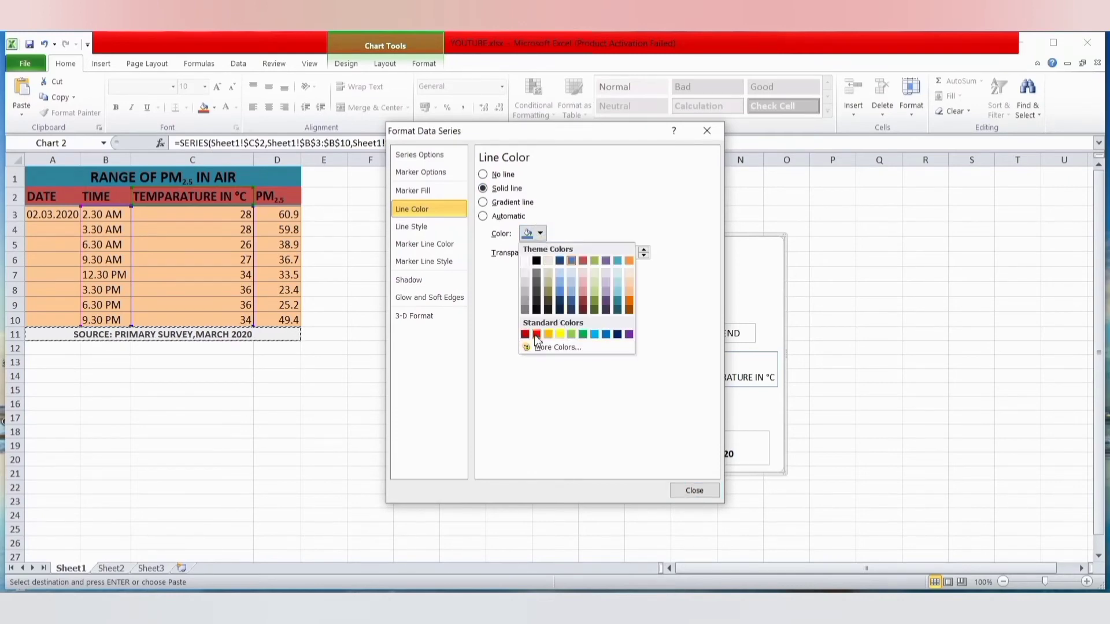
{"action": "left_click", "coordinate": [537, 335]}
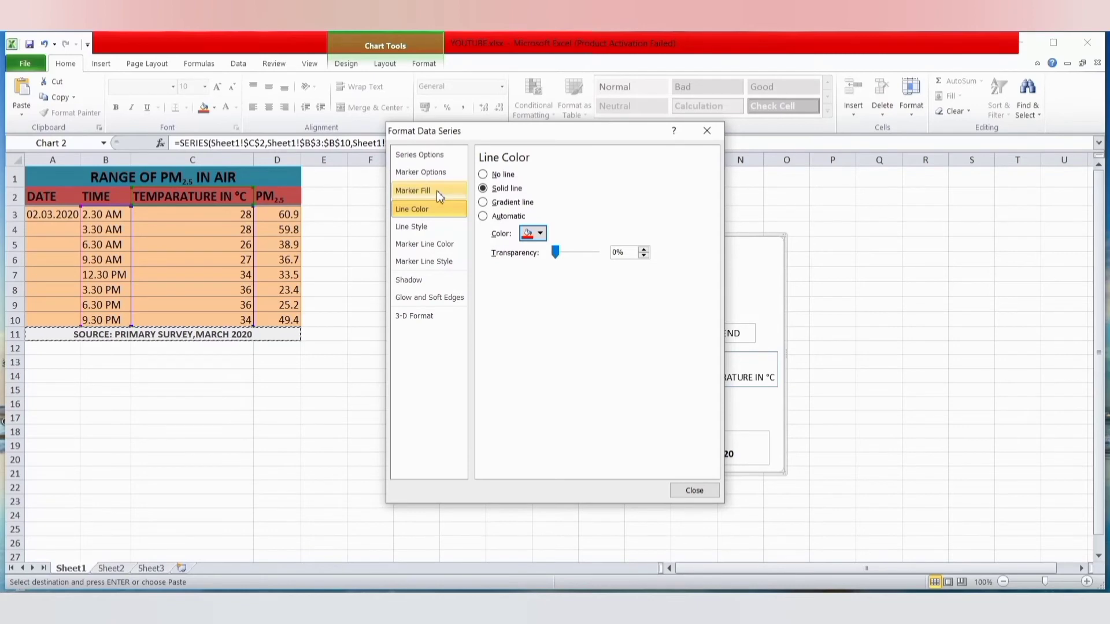
Give the temperature series markers a solid fill in standard red and close the series formatting.
{"action": "left_click", "coordinate": [436, 191]}
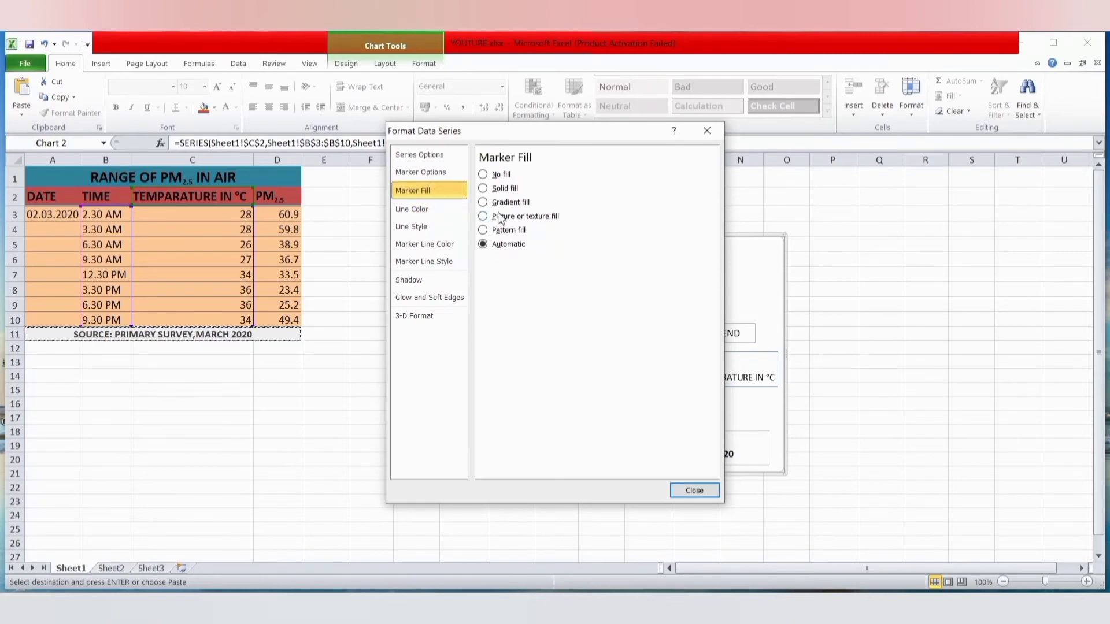
{"action": "left_click", "coordinate": [421, 172]}
{"action": "left_click", "coordinate": [443, 191]}
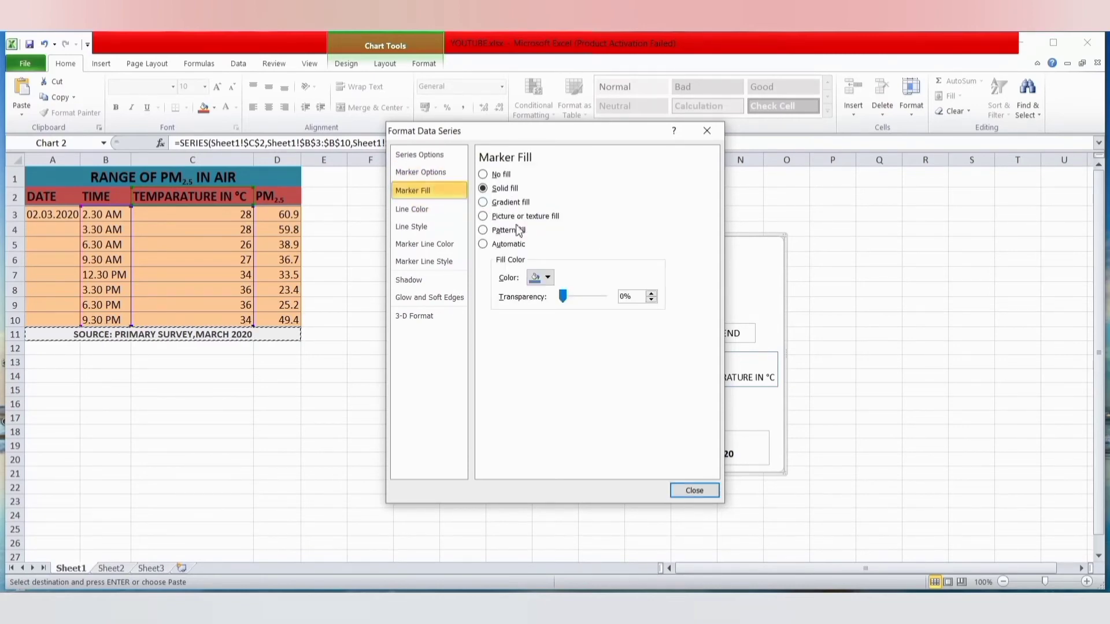
{"action": "left_click", "coordinate": [547, 278]}
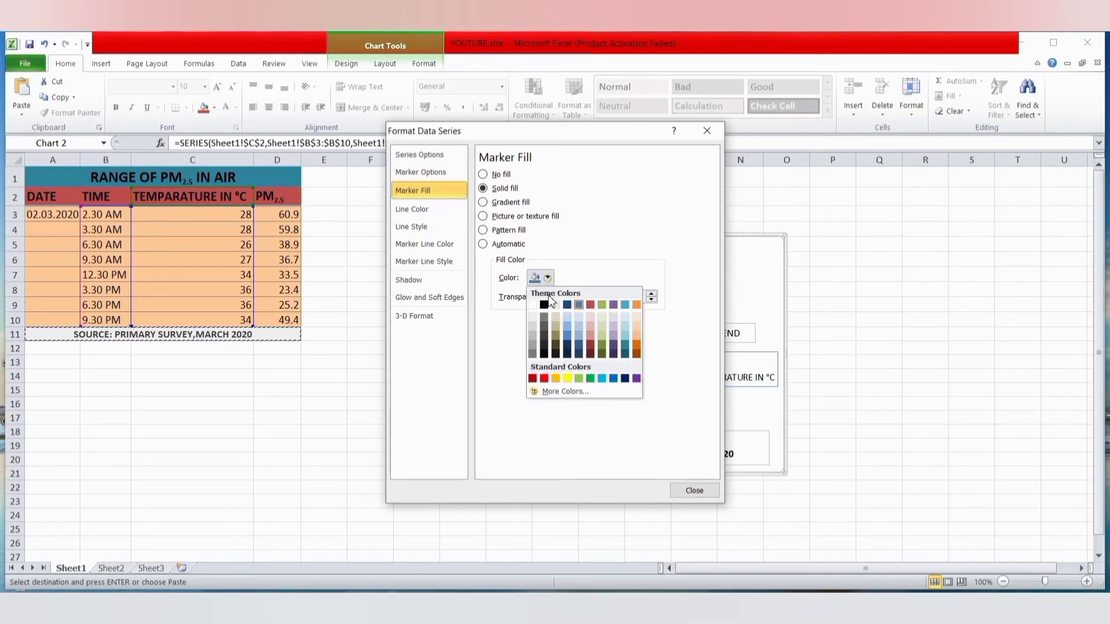
{"action": "left_click", "coordinate": [544, 378]}
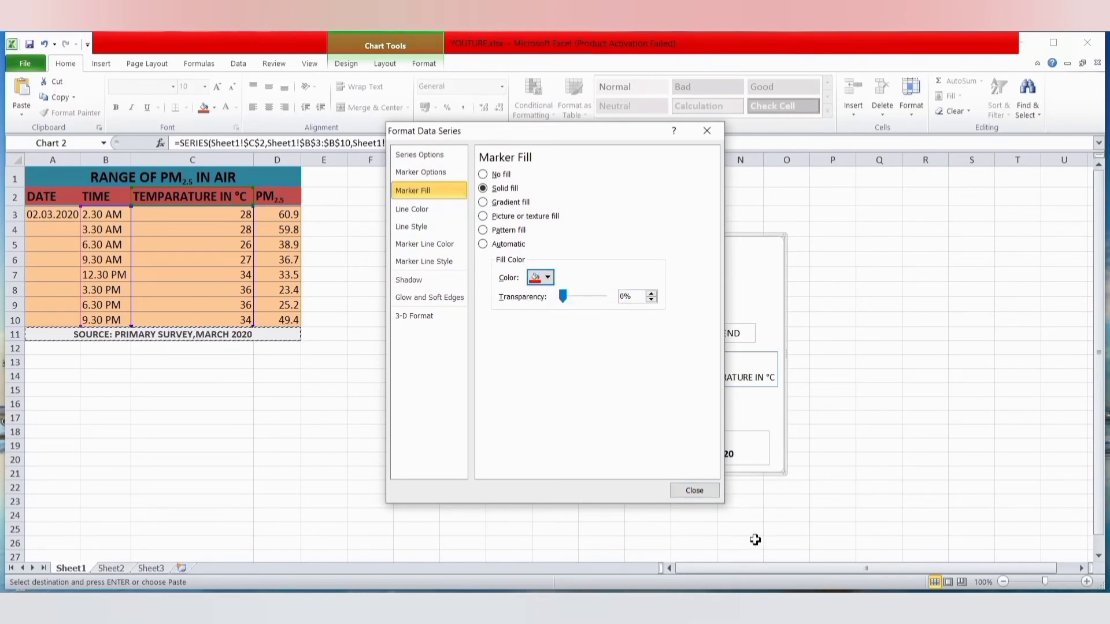
{"action": "left_click", "coordinate": [695, 491]}
{"action": "left_click", "coordinate": [762, 290]}
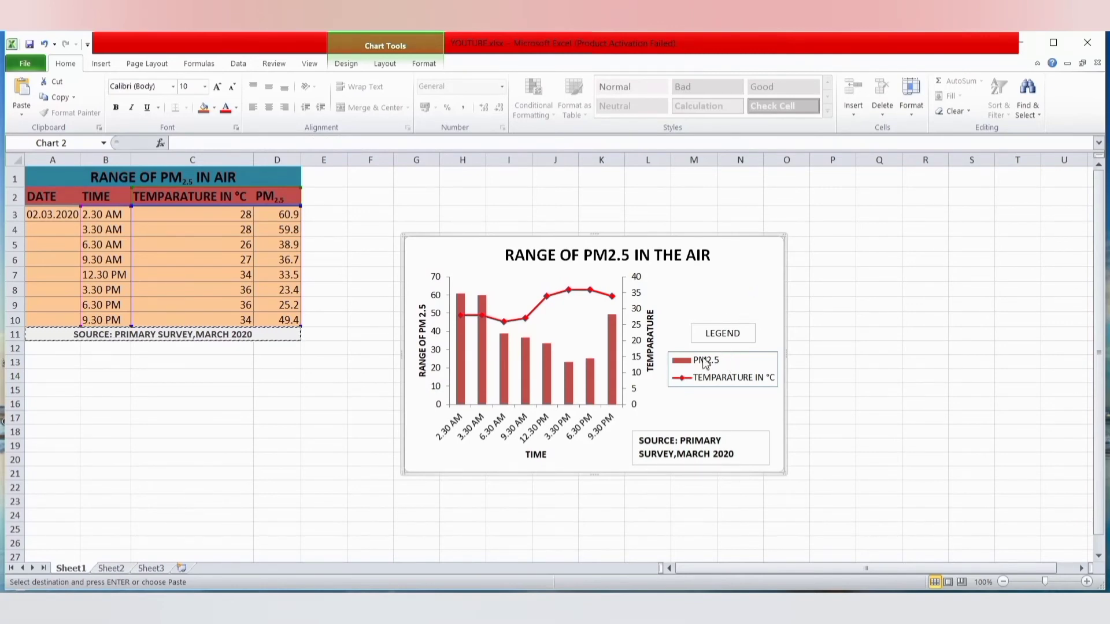
Format the PM2.5 columns with a solid fill in the darker orange theme colour.
{"action": "mouse_move", "coordinate": [612, 357]}
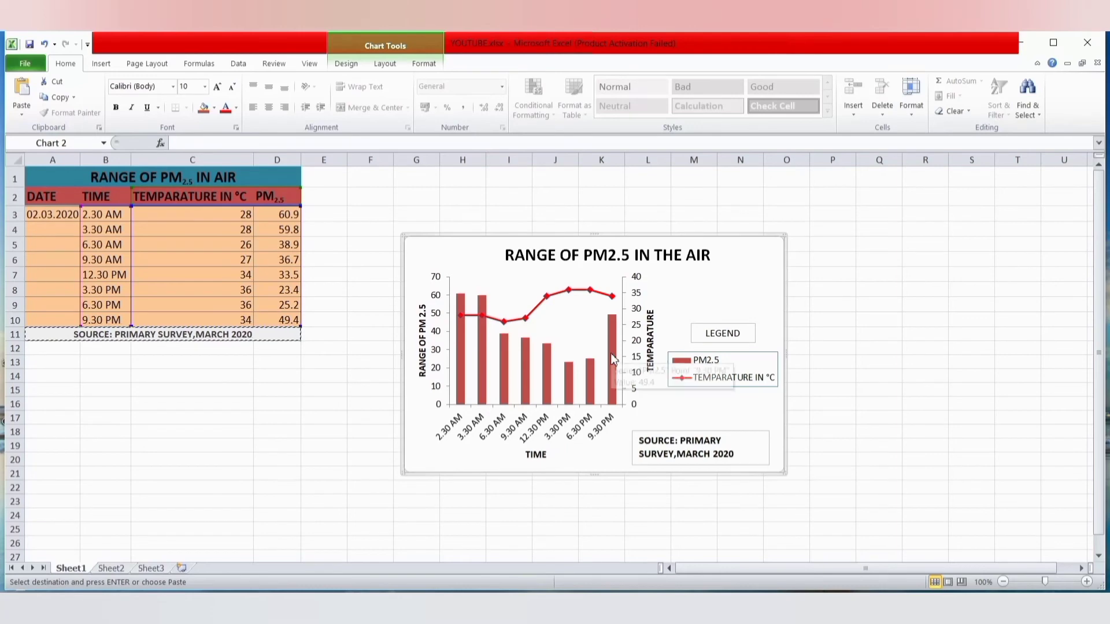
{"action": "left_click", "coordinate": [611, 354]}
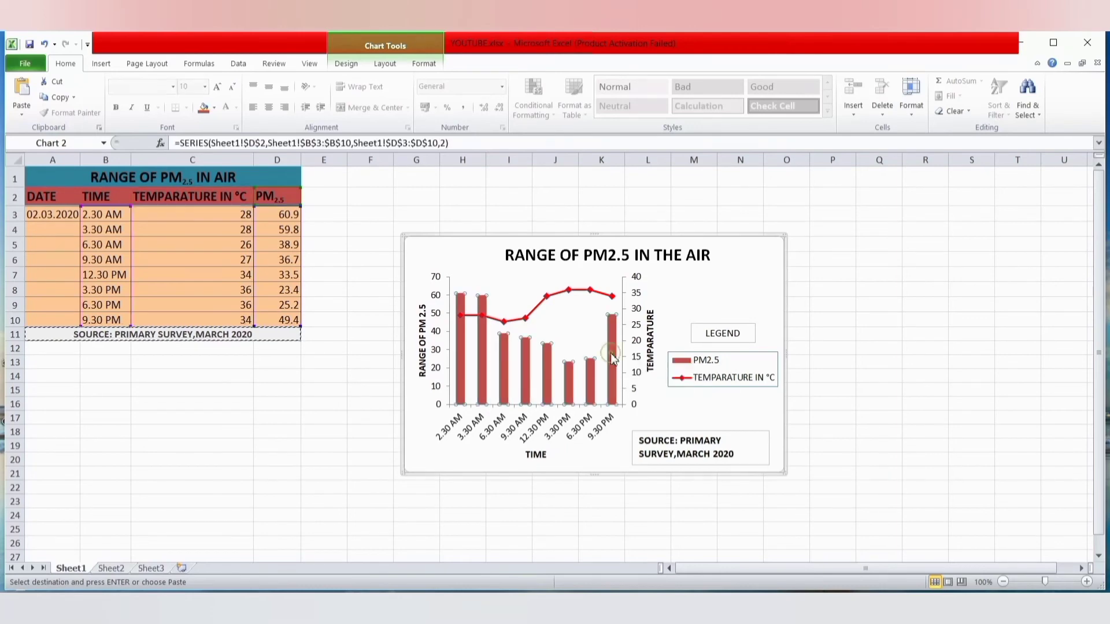
{"action": "right_click", "coordinate": [612, 354]}
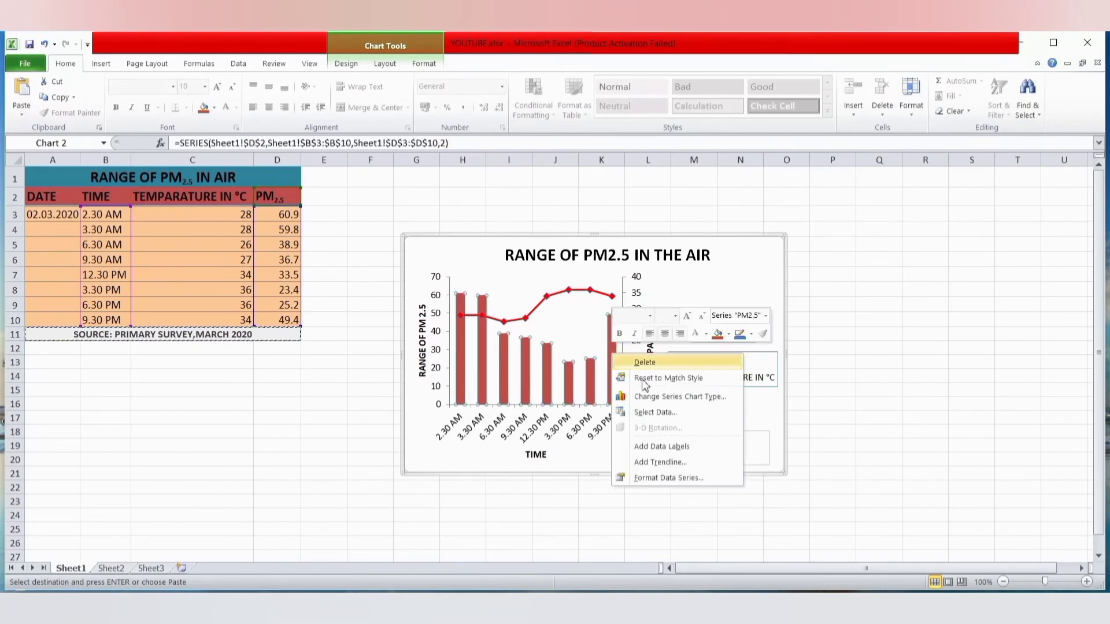
{"action": "left_click", "coordinate": [704, 477]}
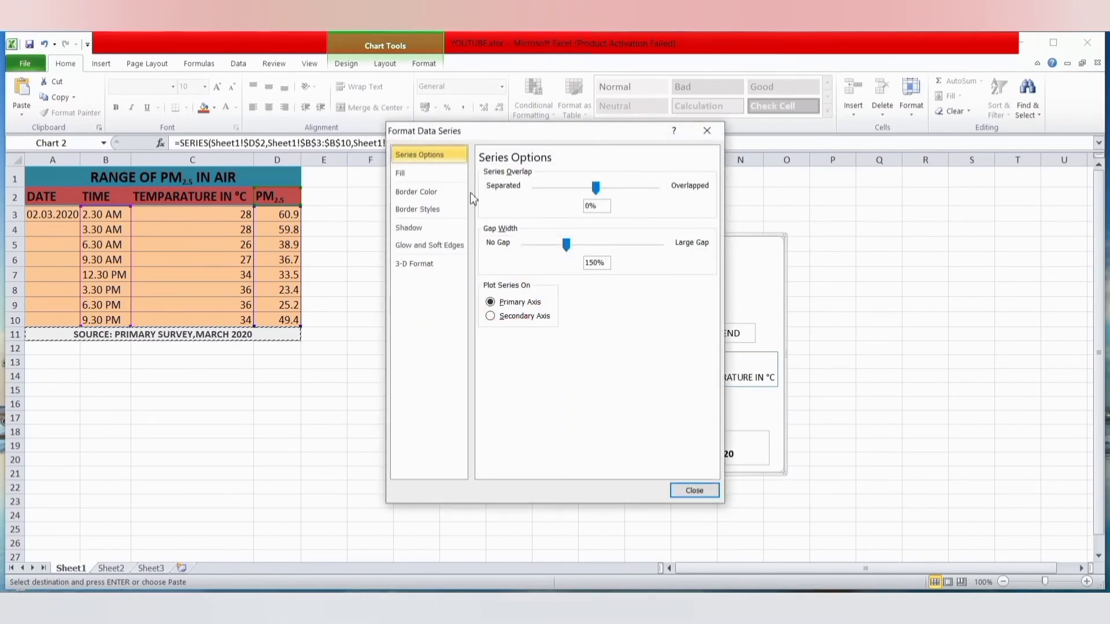
{"action": "left_click", "coordinate": [408, 175]}
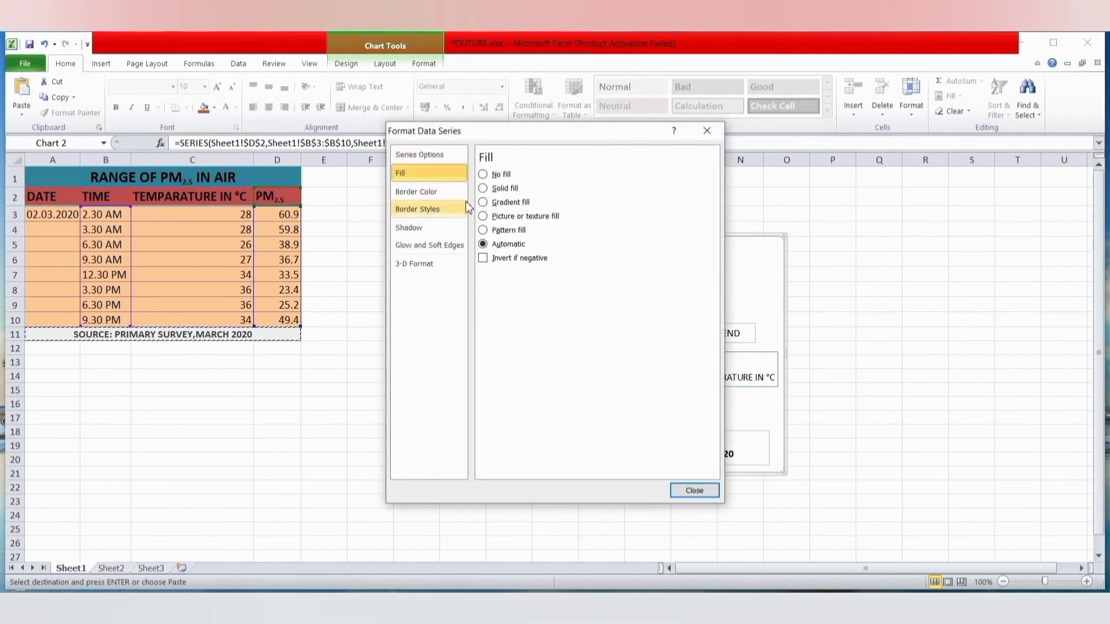
{"action": "left_click", "coordinate": [484, 188]}
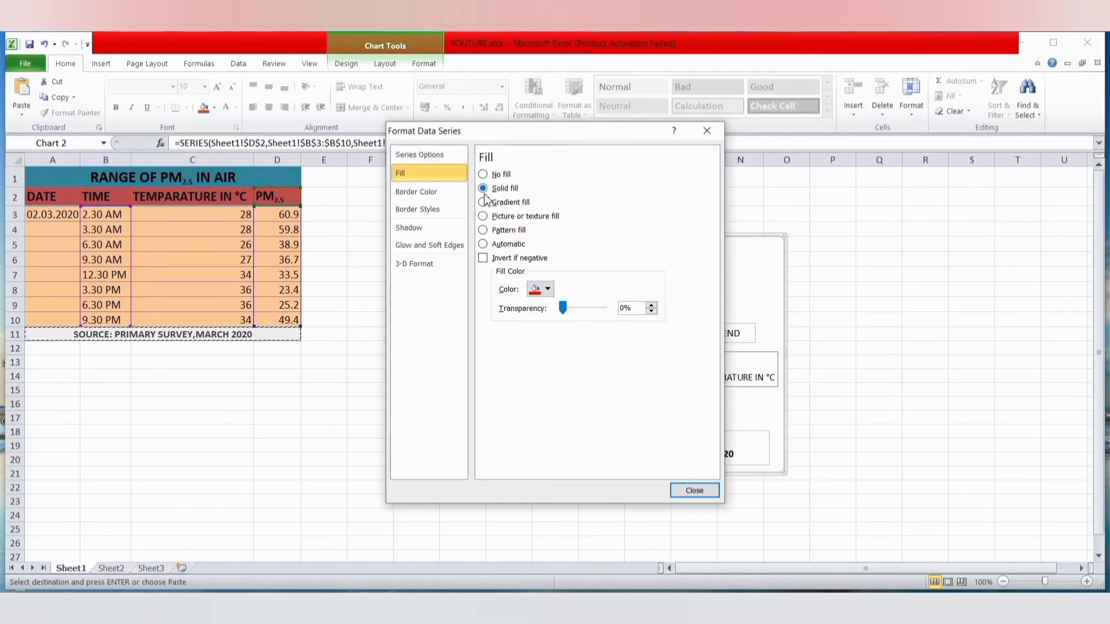
{"action": "left_click", "coordinate": [547, 289]}
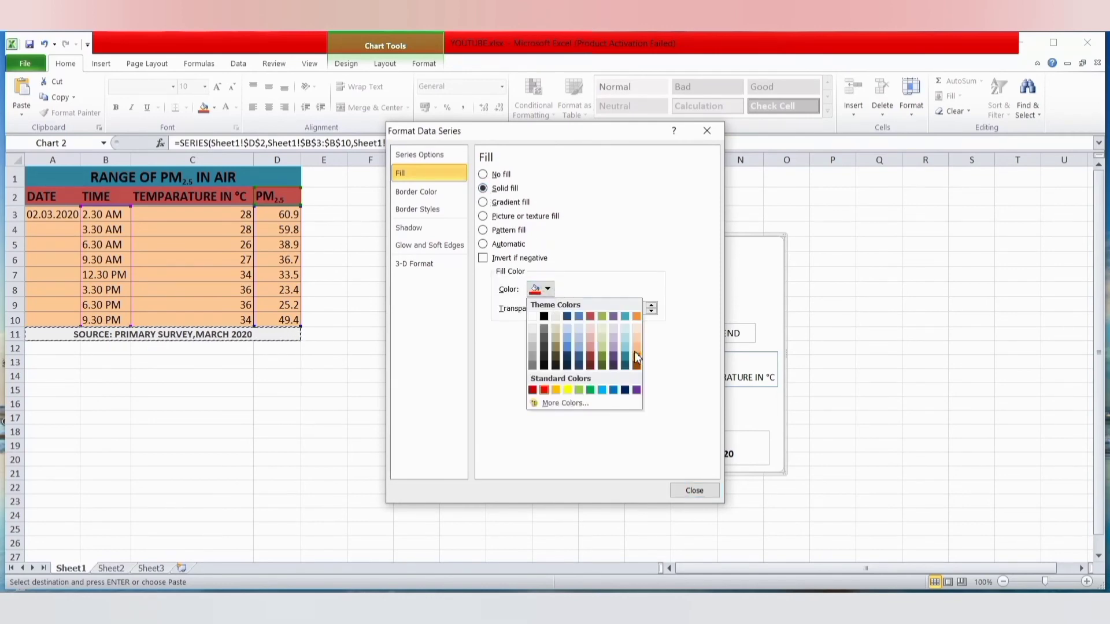
{"action": "left_click", "coordinate": [636, 357]}
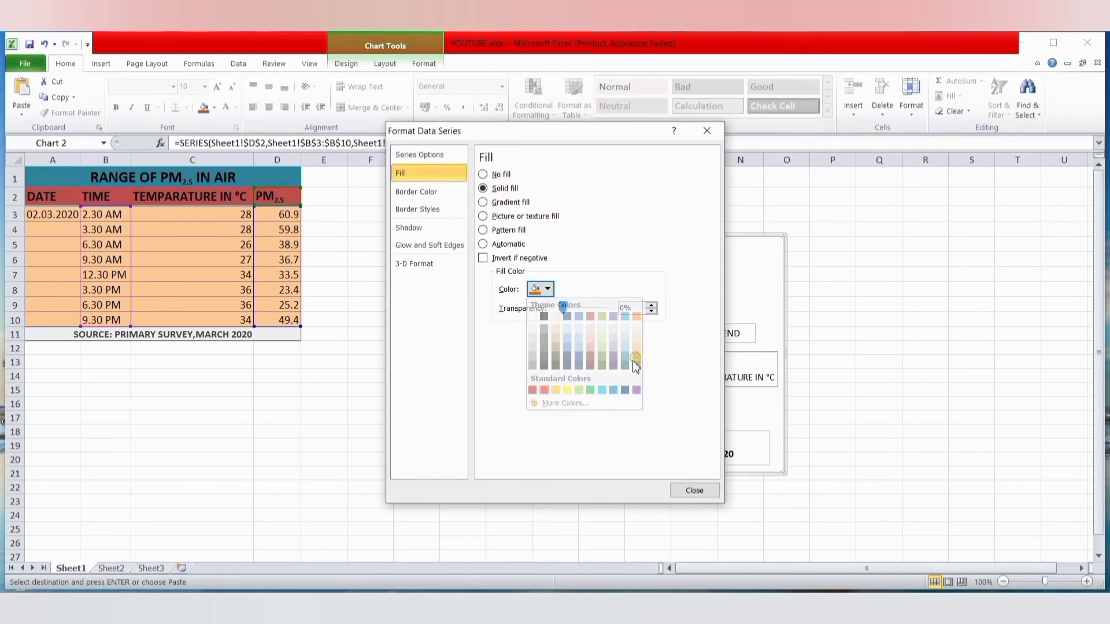
{"action": "left_click", "coordinate": [695, 489]}
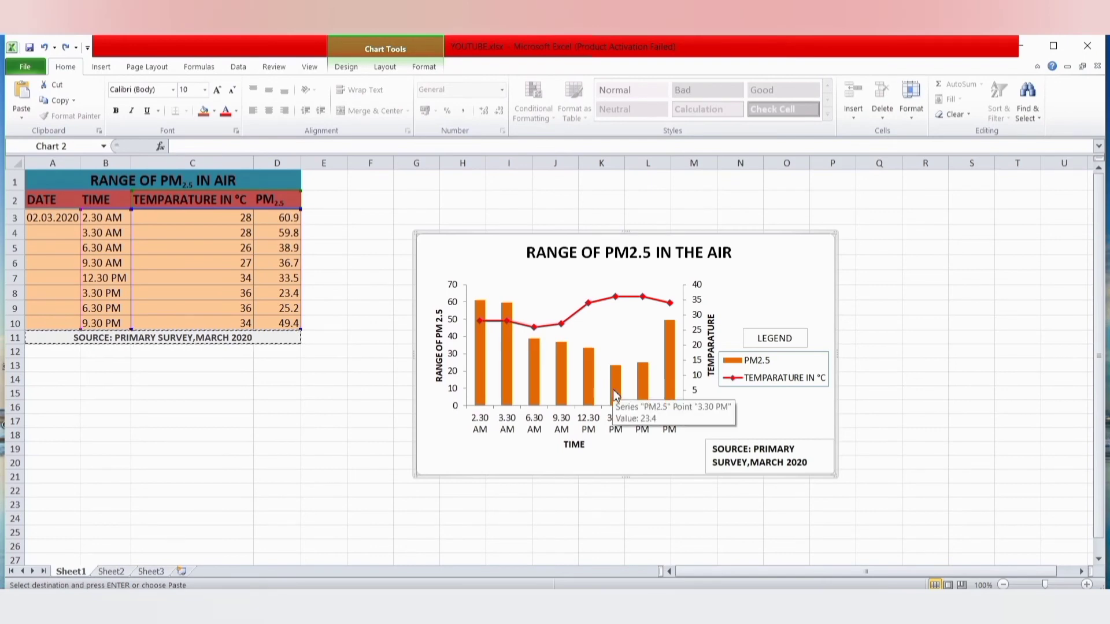
Widen the PM2.5 columns by reducing the series gap width to about 71%.
{"action": "right_click", "coordinate": [615, 396]}
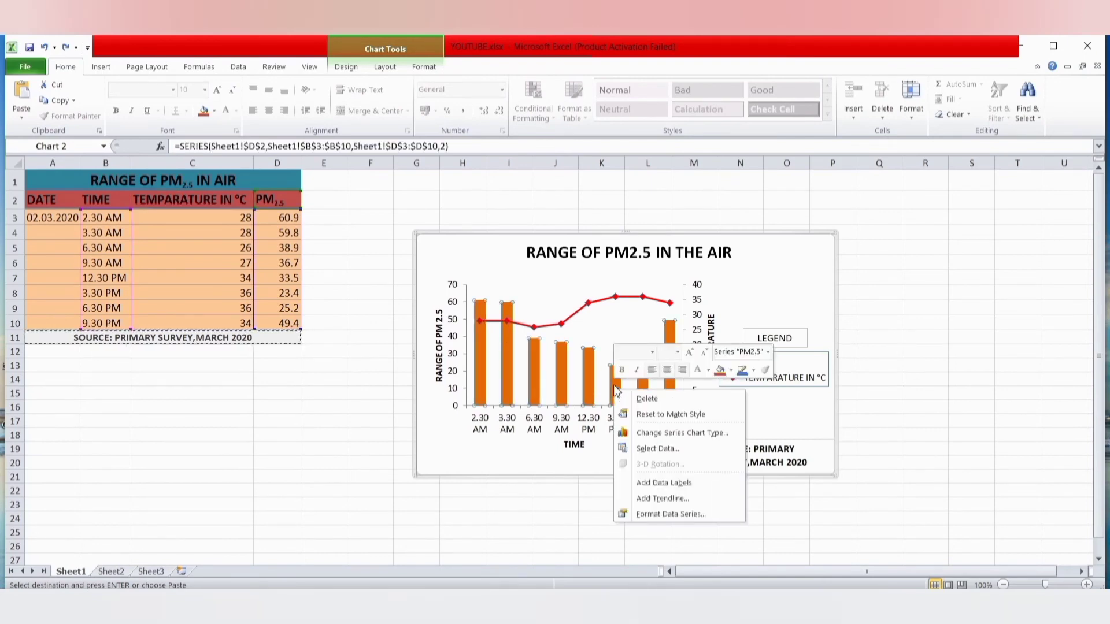
{"action": "left_click", "coordinate": [650, 514]}
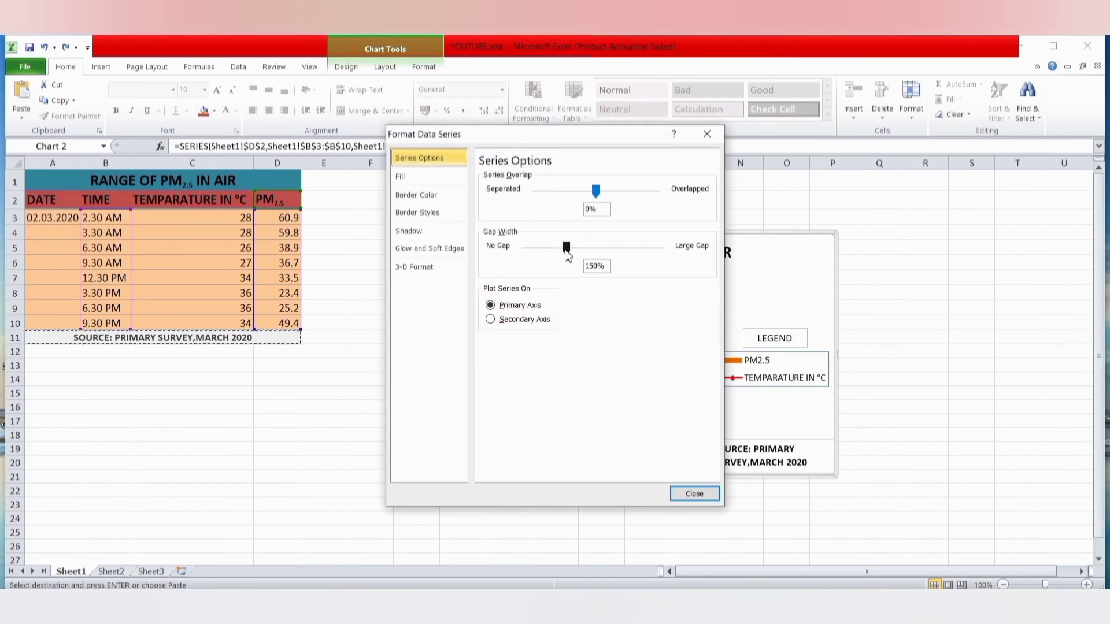
{"action": "mouse_move", "coordinate": [567, 250]}
{"action": "left_mouse_down"}
{"action": "mouse_move", "coordinate": [533, 259]}
{"action": "mouse_move", "coordinate": [556, 252]}
{"action": "mouse_move", "coordinate": [546, 252]}
{"action": "left_mouse_up"}
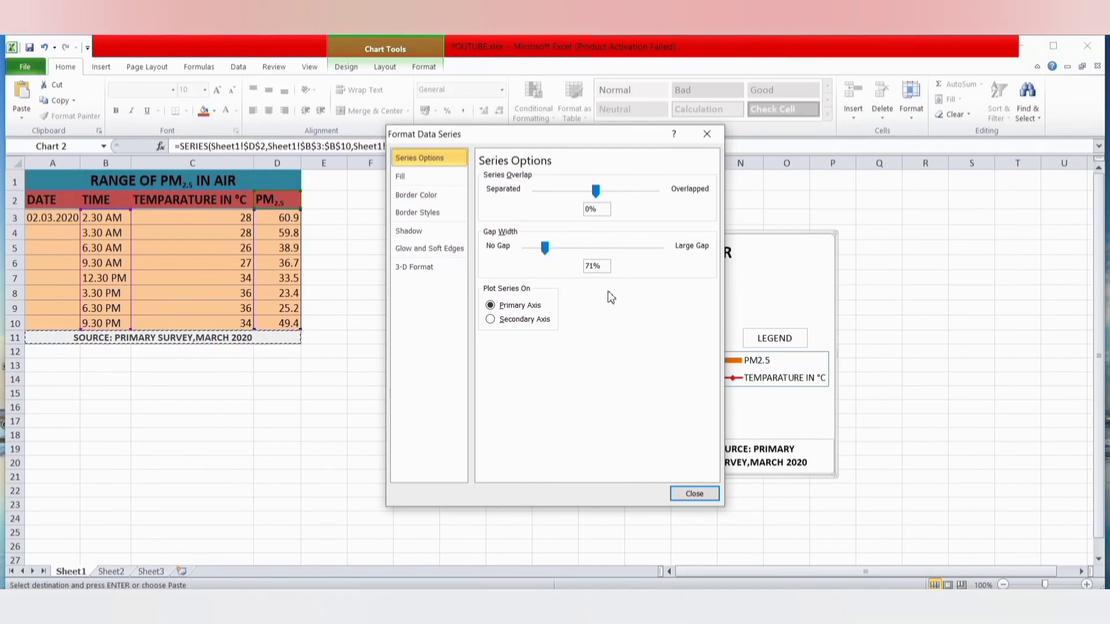
{"action": "left_click", "coordinate": [695, 493]}
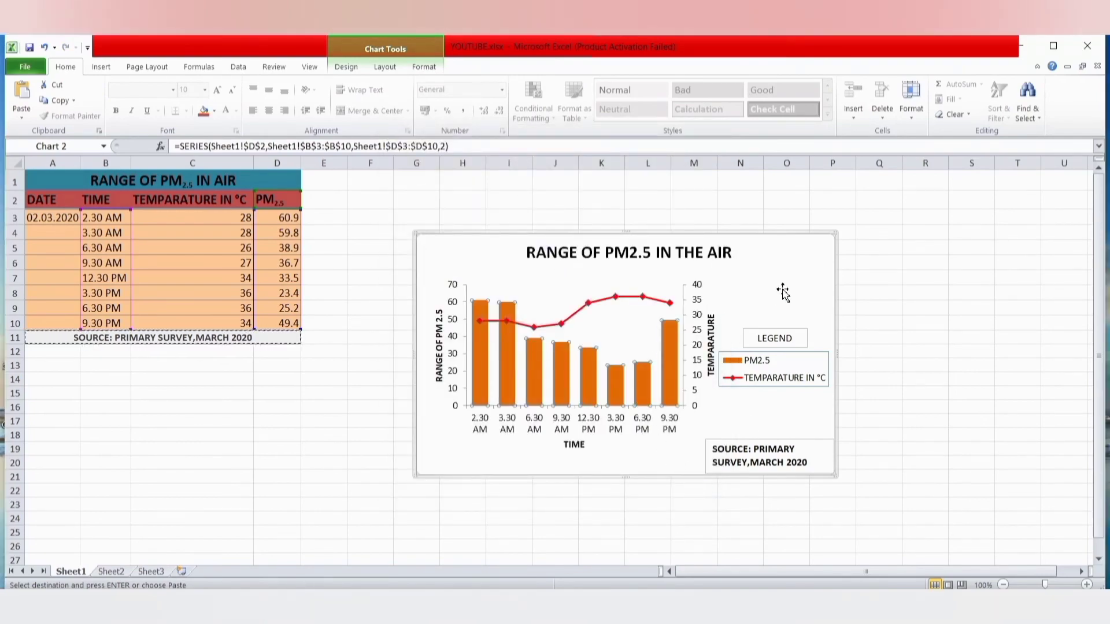